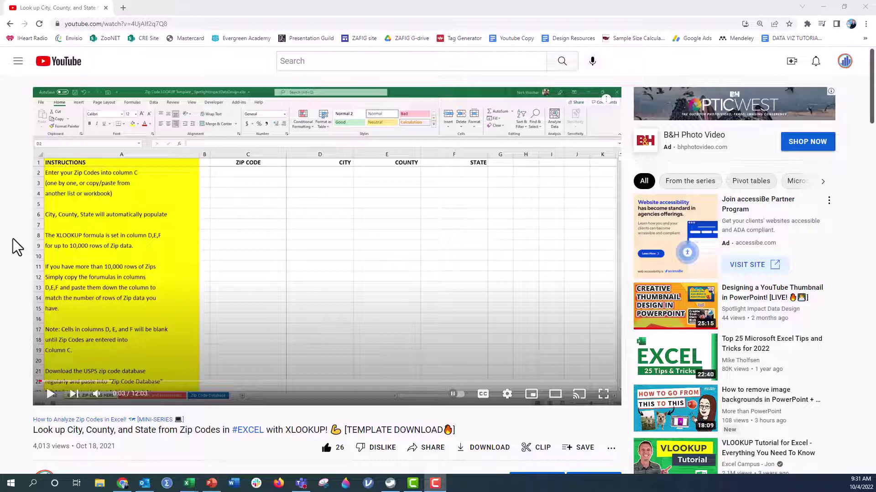
Look over the title and description of the zip code lookup video
scroll(12, 239, down, 1)
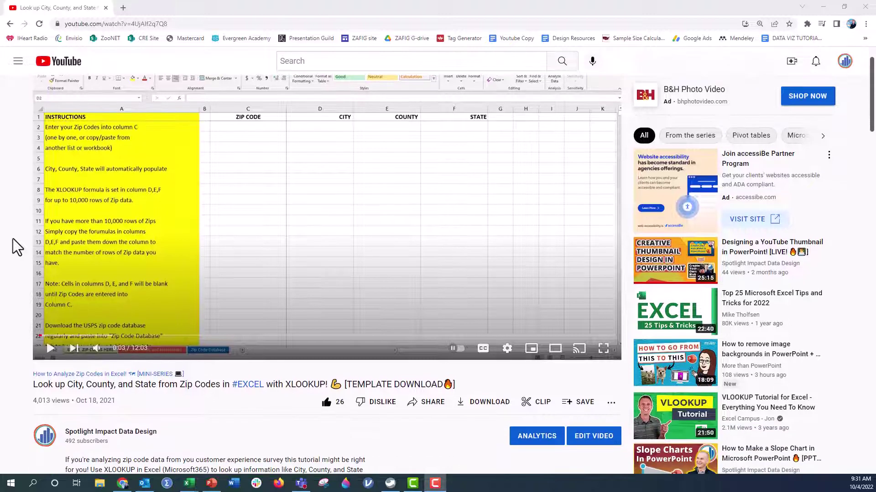
scroll(13, 238, down, 2)
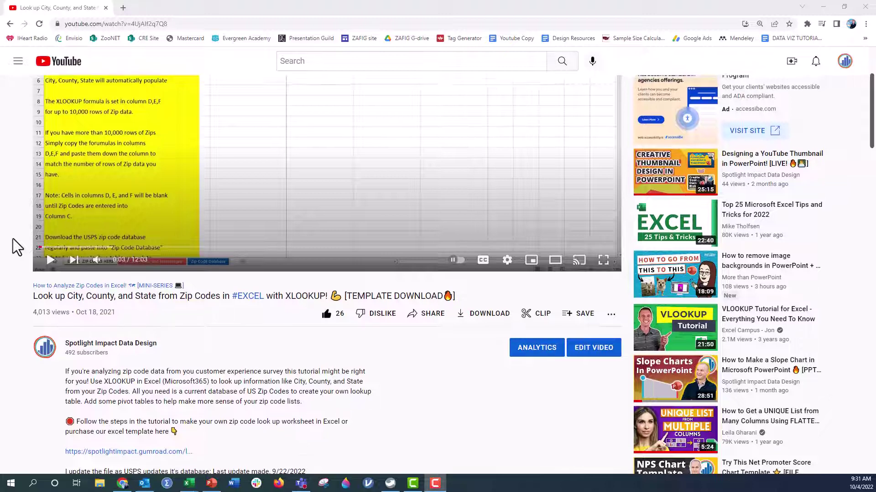
scroll(13, 239, up, 3)
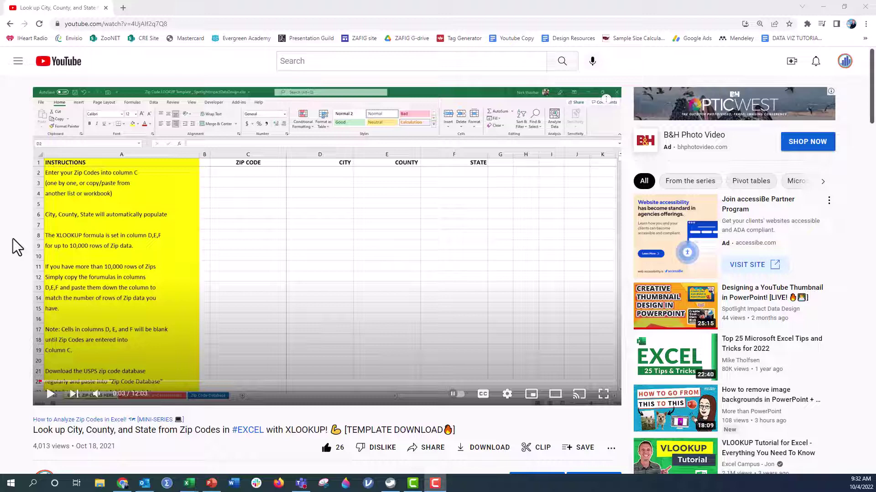
Switch to the Zip Code XLOOKUP Template workbook in Excel and examine the primary_city and acceptable_cities columns of the Zip Code Database sheet
mouse_move(190, 488)
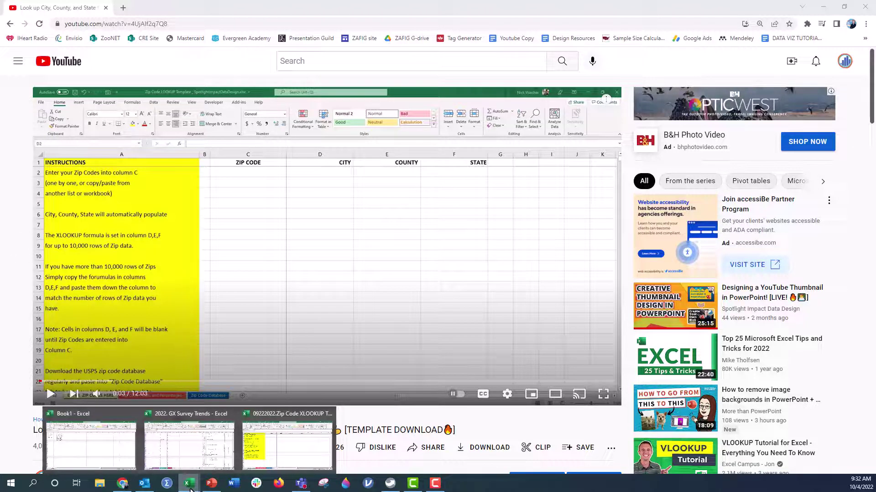
click(286, 444)
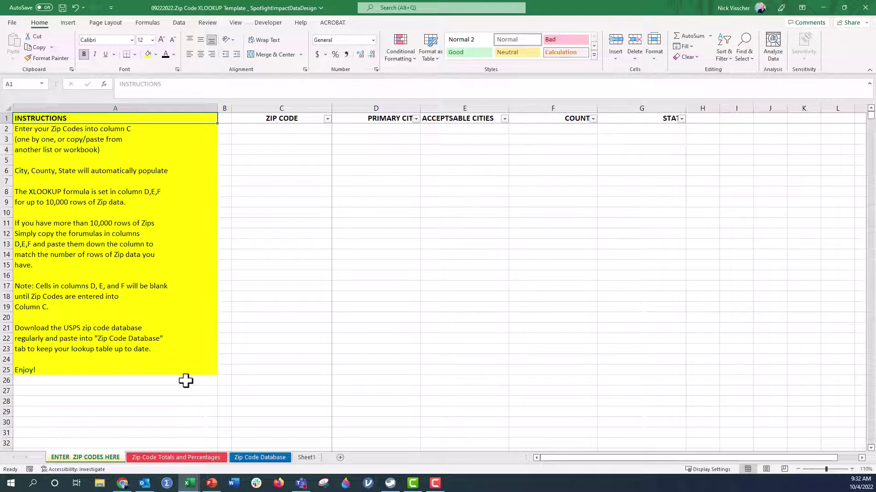
click(278, 458)
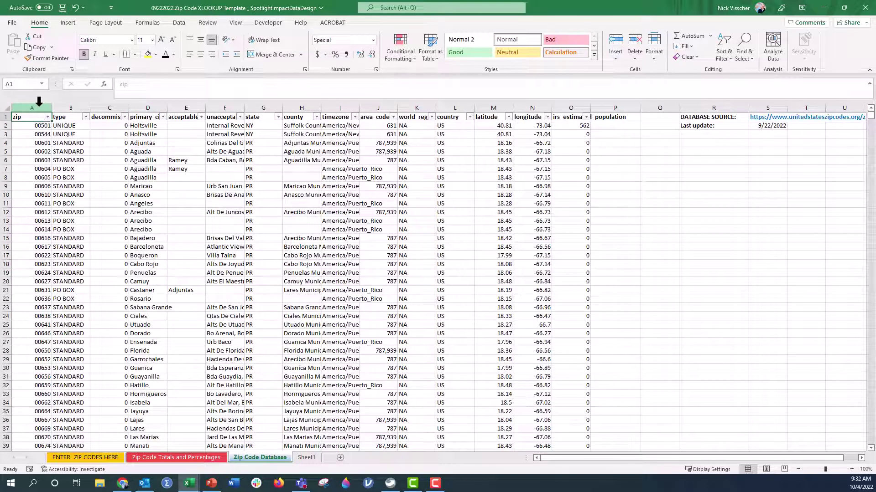
click(138, 104)
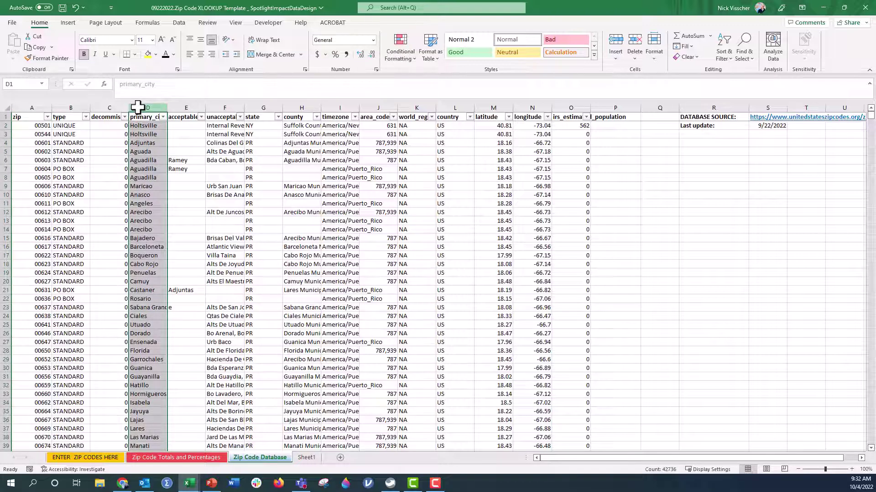
click(175, 107)
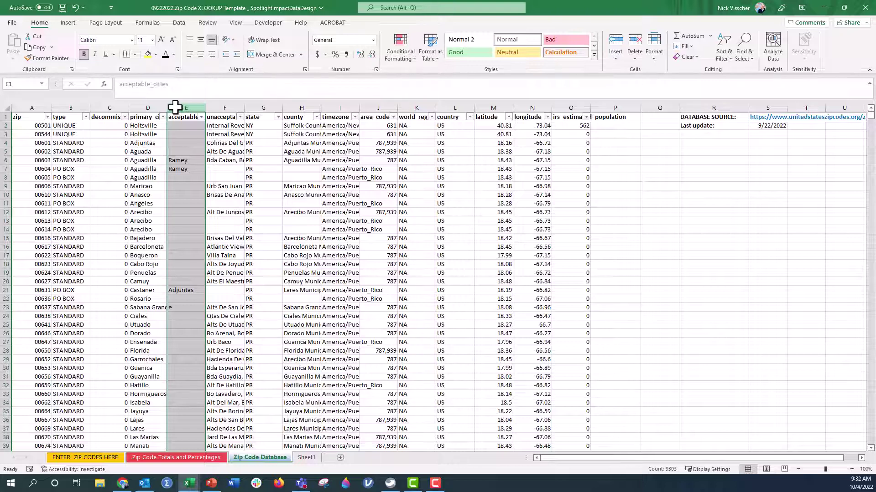
click(157, 106)
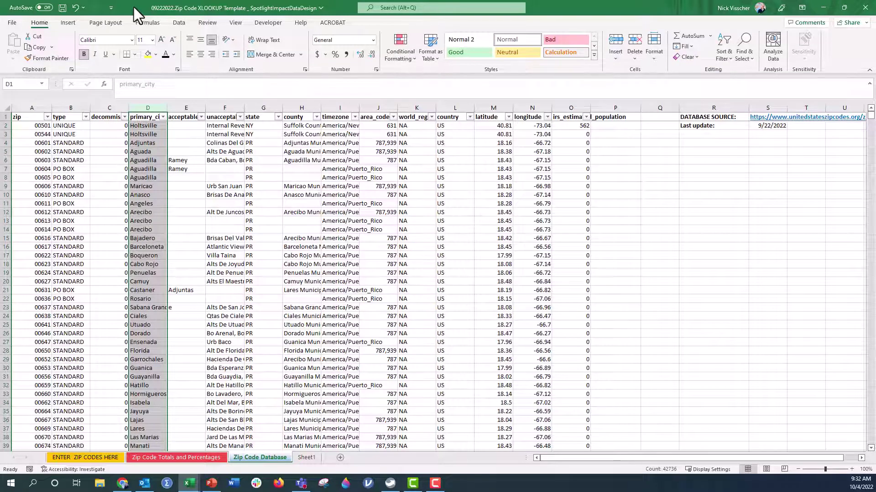
Open Sheet1 and check how far the Zip Code list in column A extends, returning to its first entry
click(310, 458)
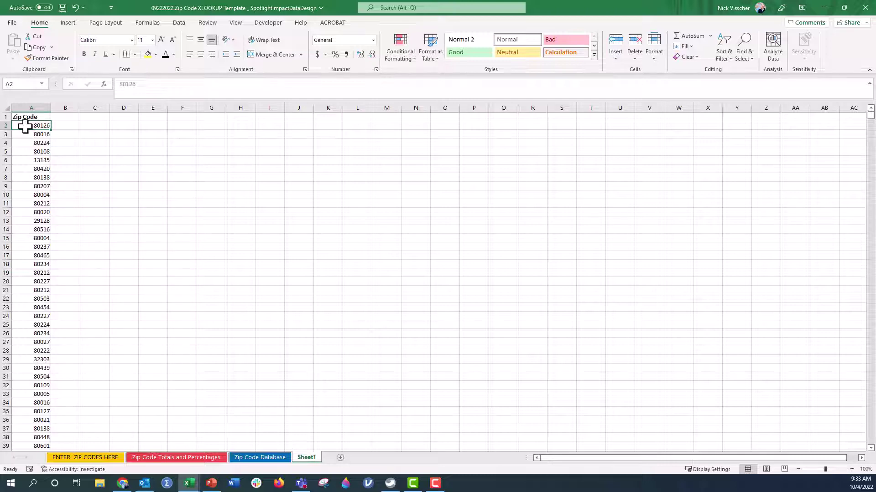
key(ctrl+shift+Down)
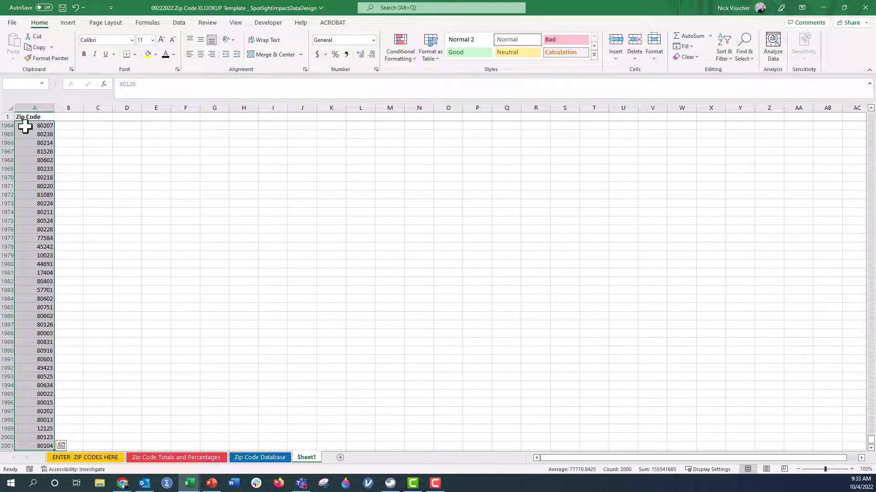
scroll(63, 219, down, 4)
key(shift+BackSpace)
key(ctrl+BackSpace)
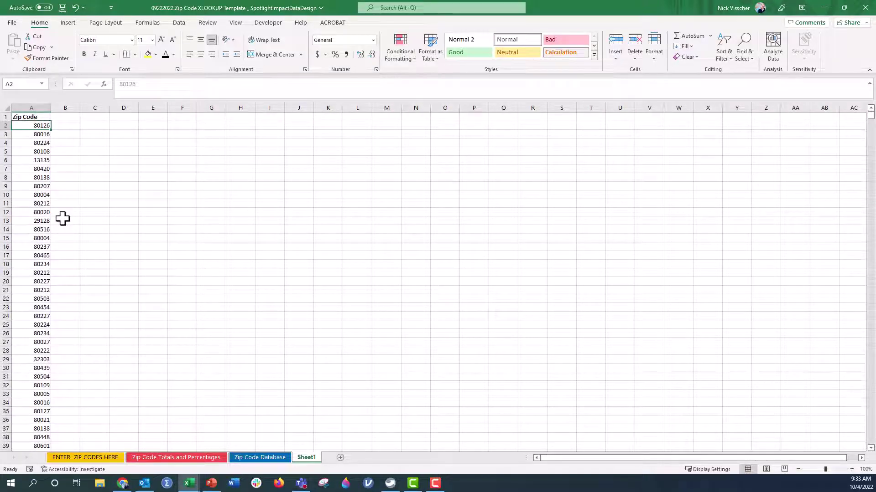
Widen columns B and C on Sheet1 and enter the headers Primary City in B1 and Acceptable Cities in C1
drag(80, 107, 198, 122)
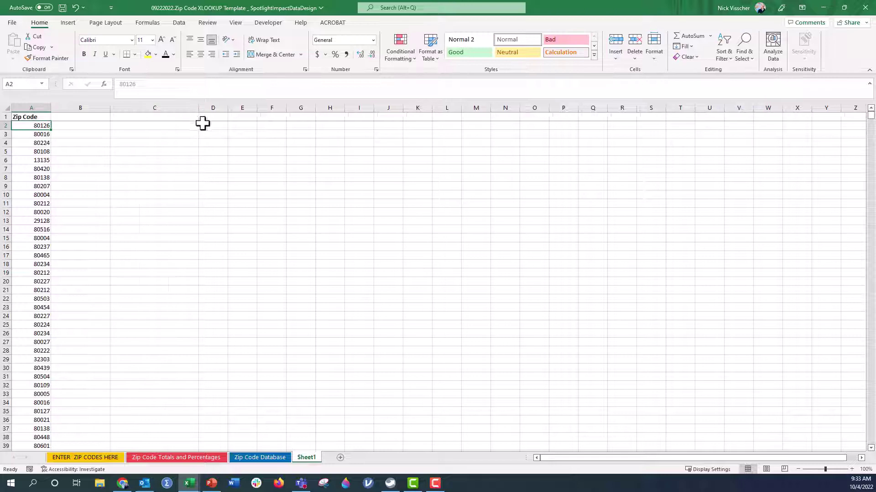
click(86, 114)
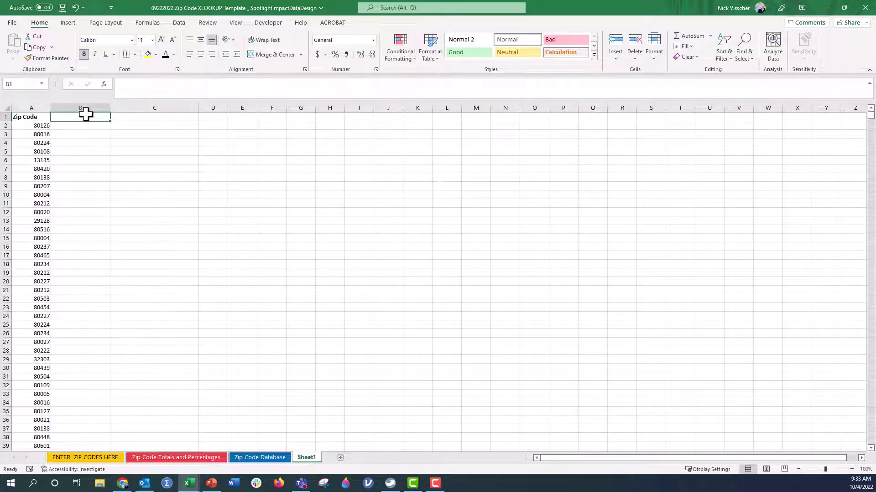
text(Primary City)
key(Tab)
text(A)
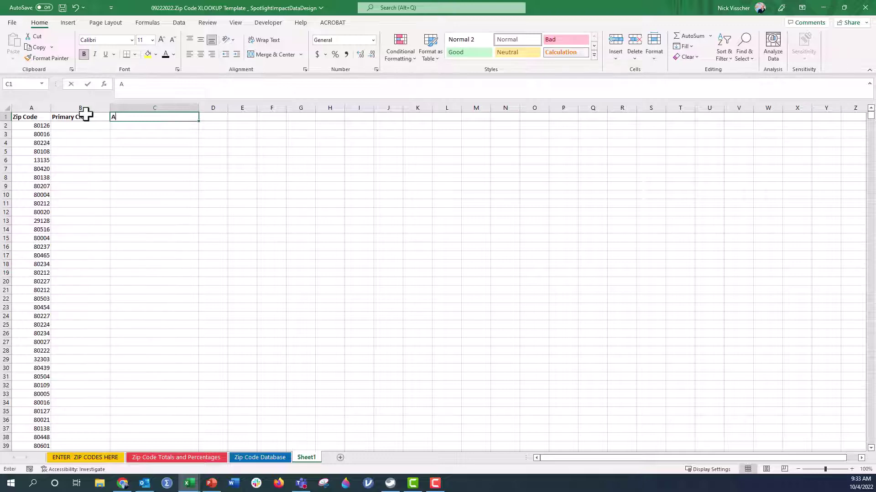
text(cceptable )
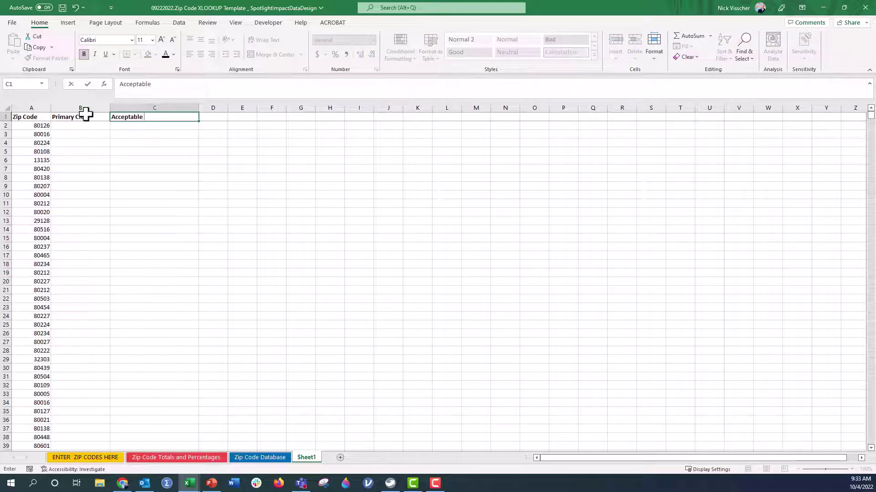
text(Cities)
key(Return)
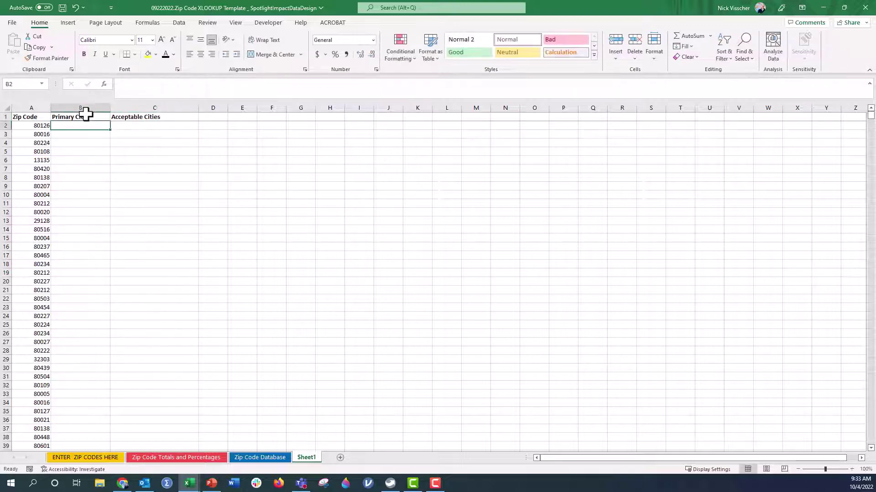
Enter =XLOOKUP(A2,'Zip Code Database'!A:A,'Zip Code Database'!D:D)&"" in B2 to look up the primary city, accepting Excel's formula correction
text(=xlookup()
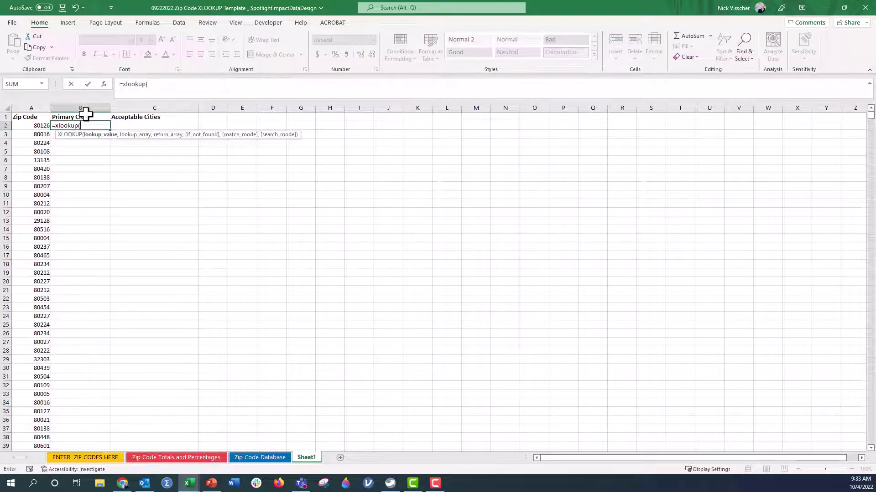
click(23, 126)
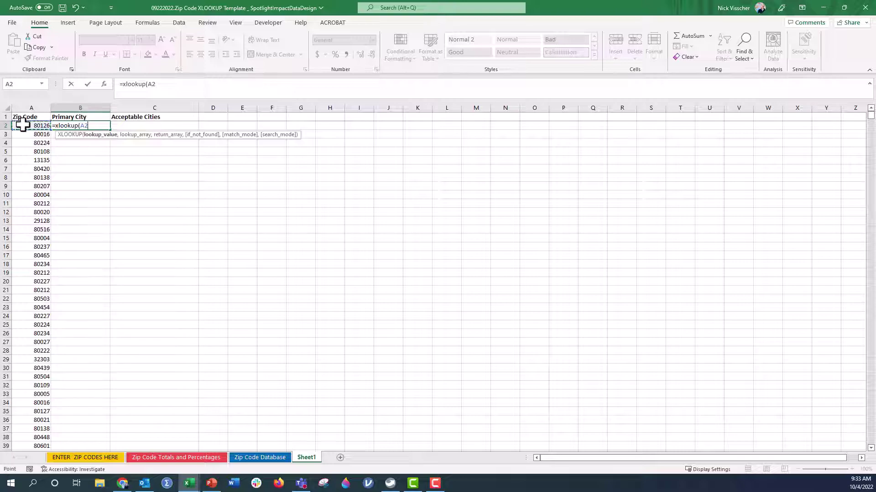
text(,)
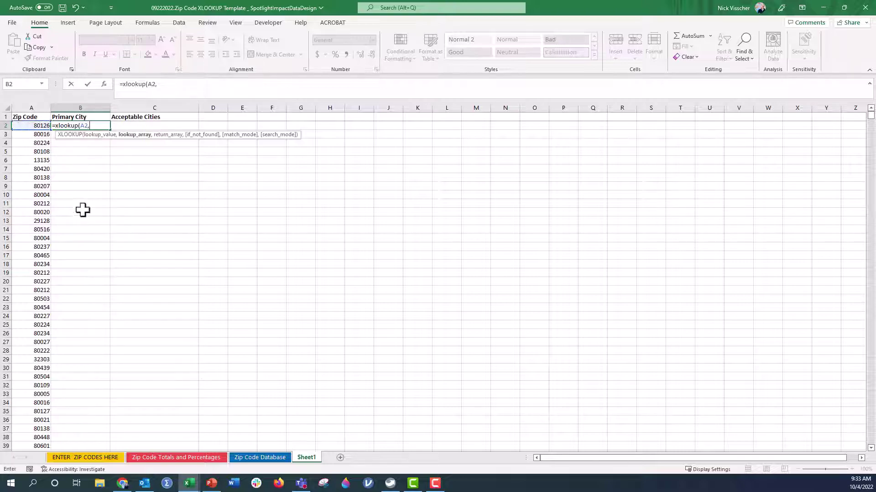
click(258, 458)
click(45, 107)
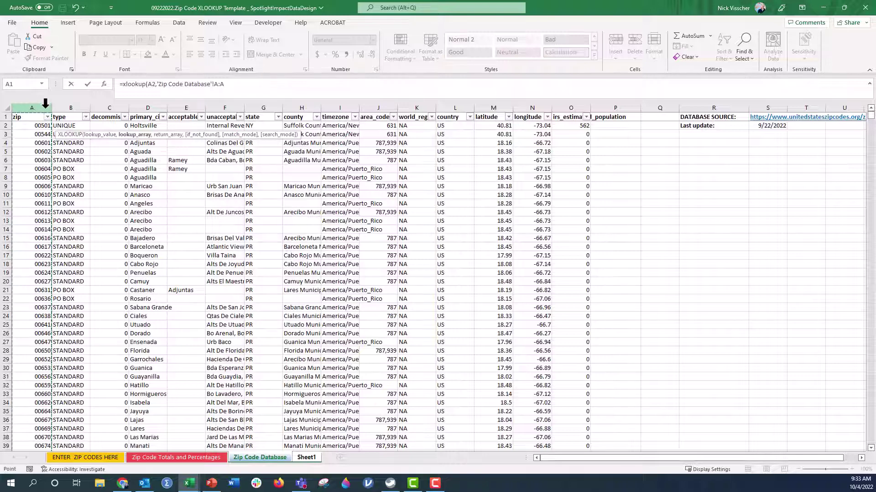
text(,)
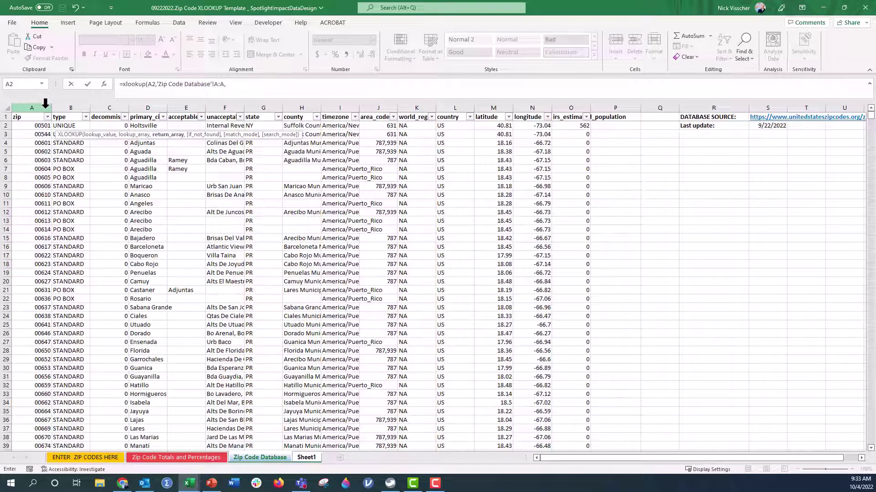
click(141, 108)
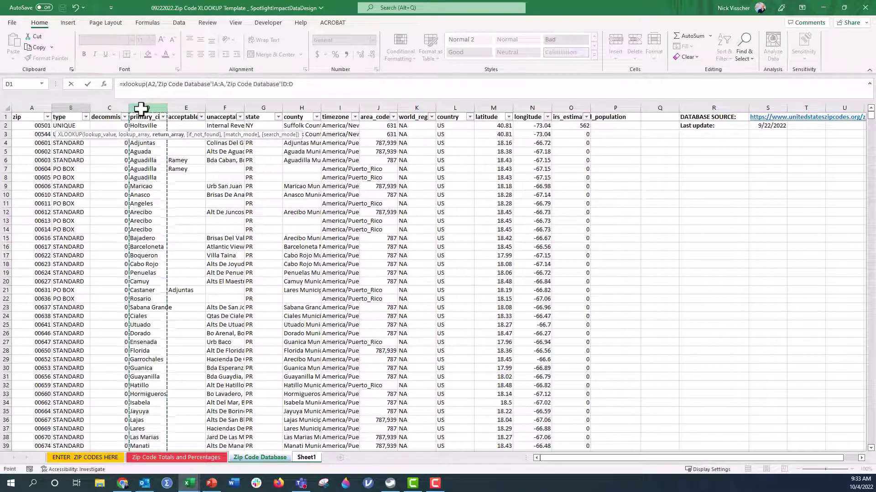
click(302, 86)
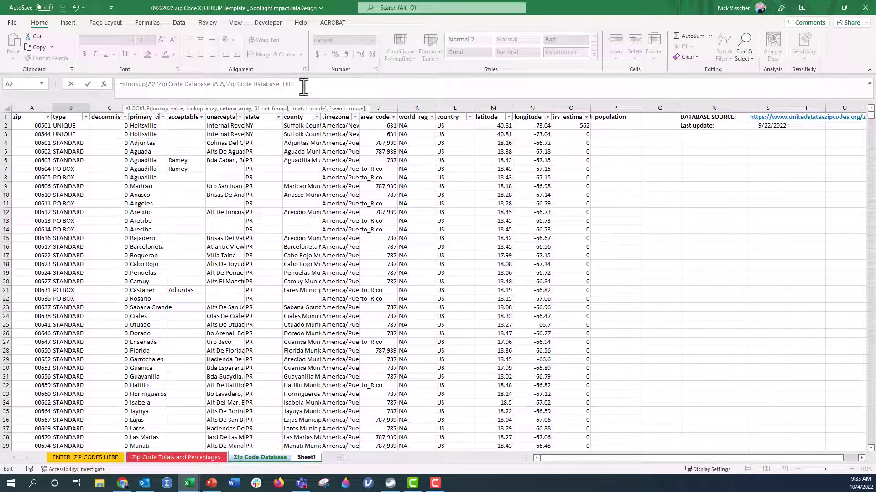
text())
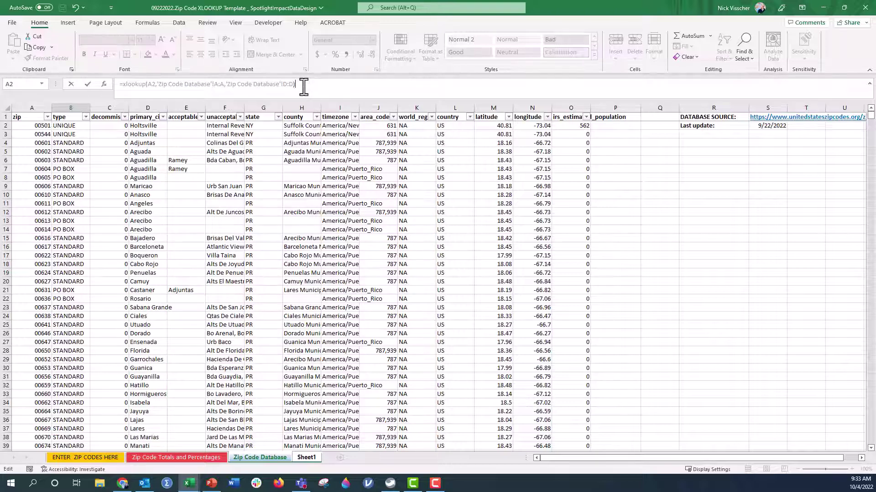
text(&)
key(Return)
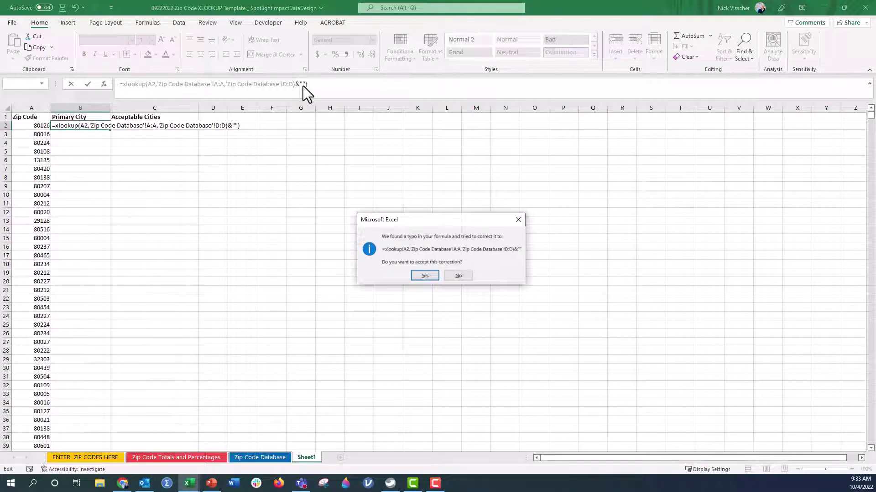
click(425, 275)
click(84, 126)
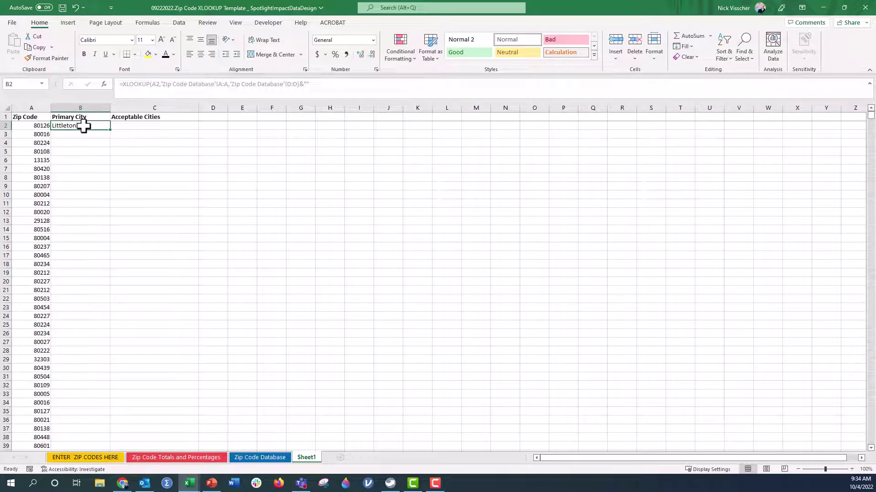
Enter =XLOOKUP(A2,'Zip Code Database'!A:A,'Zip Code Database'!E:E)&"" in C2 for the acceptable cities, and widen column C to fit
click(127, 126)
text(=)
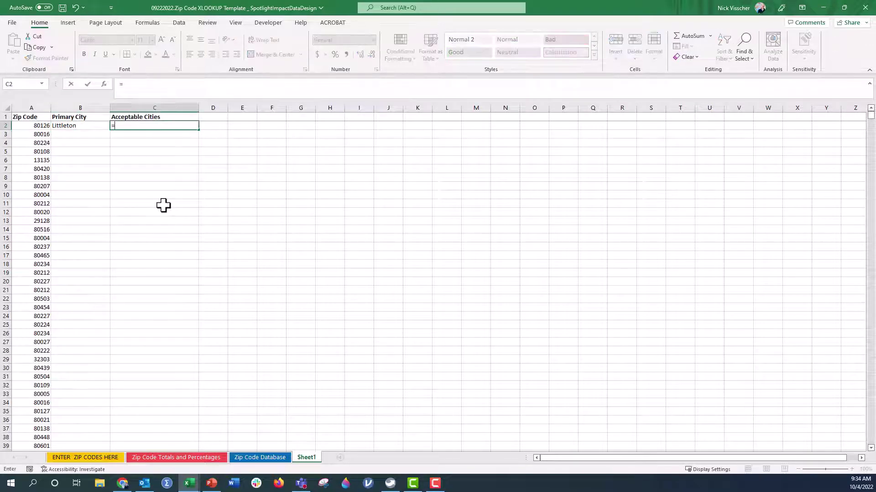
text(xlookup()
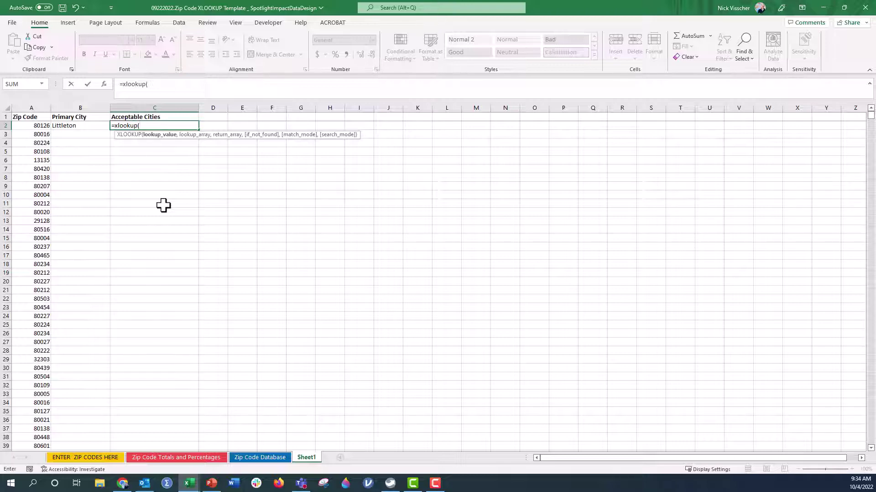
click(39, 126)
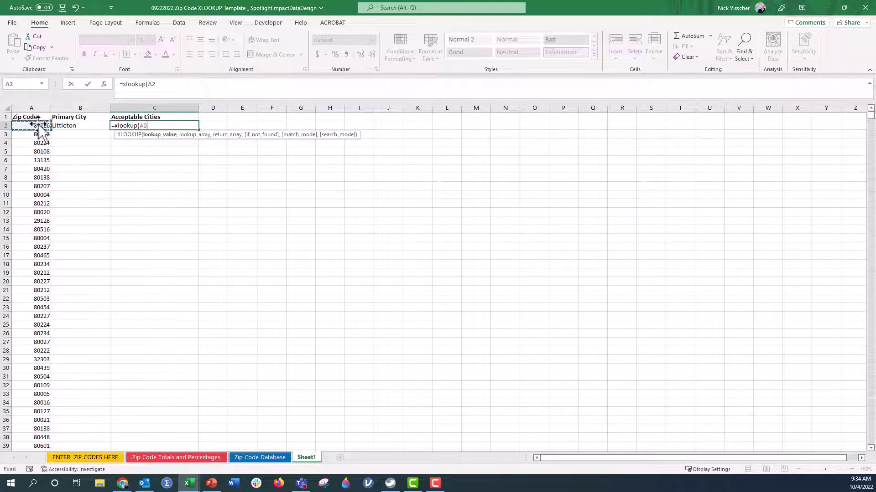
text(,)
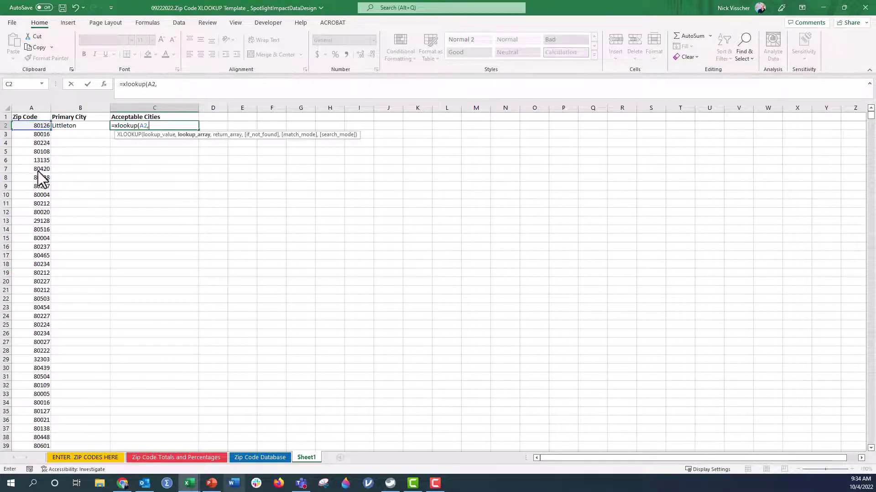
click(249, 457)
click(25, 107)
text(,)
click(174, 107)
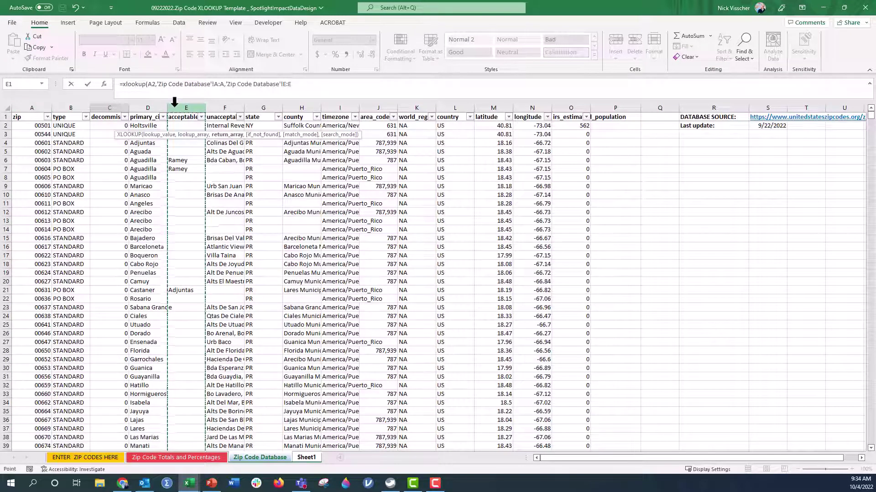
click(334, 92)
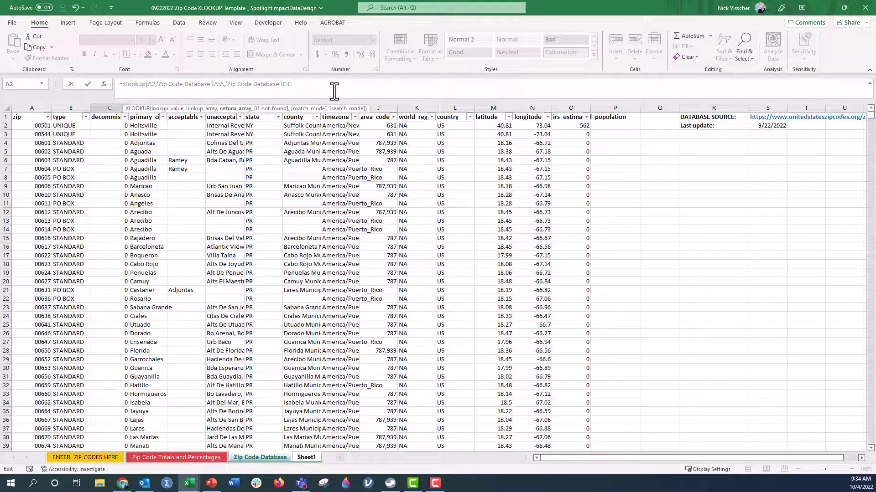
text()&)
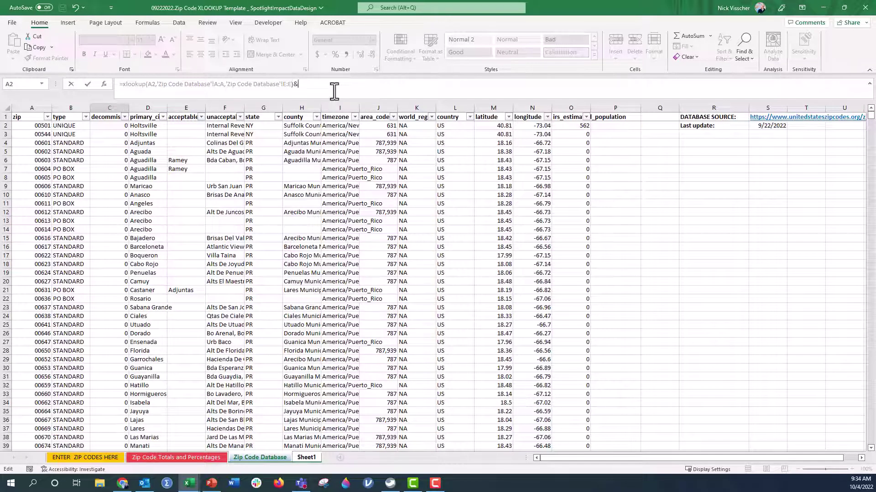
text("")
key(Return)
drag(199, 109, 226, 111)
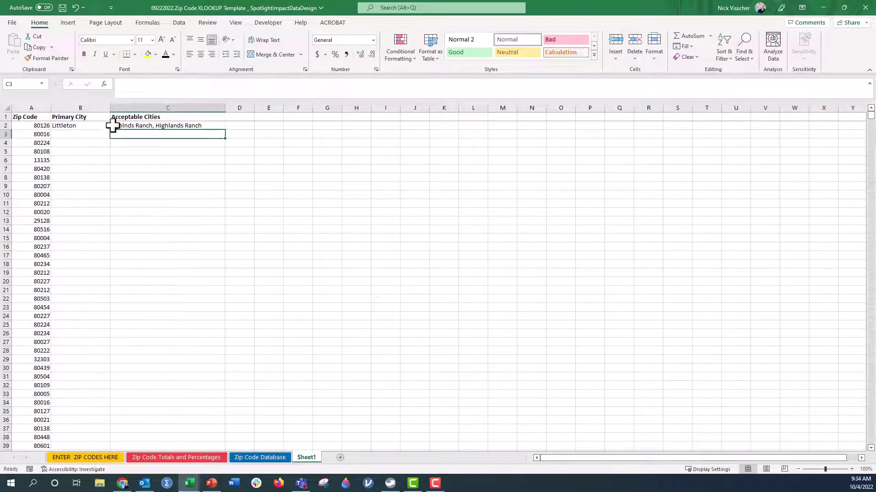
Fill the Primary City and Acceptable Cities formulas in B2:C2 down to the end of the zip code list
click(99, 125)
click(128, 127)
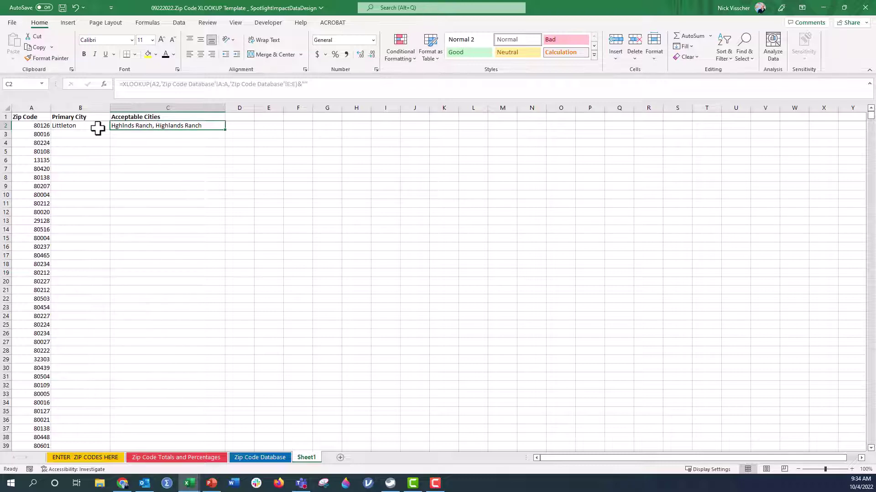
drag(98, 128, 155, 128)
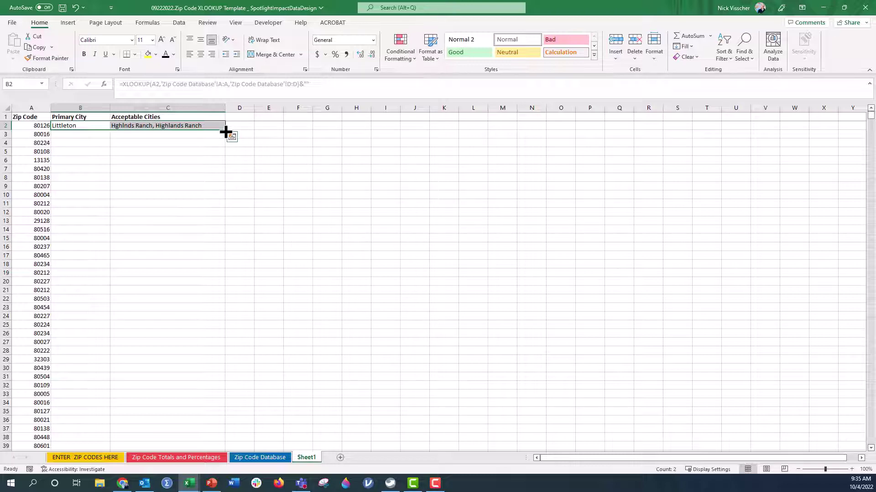
double_click(225, 132)
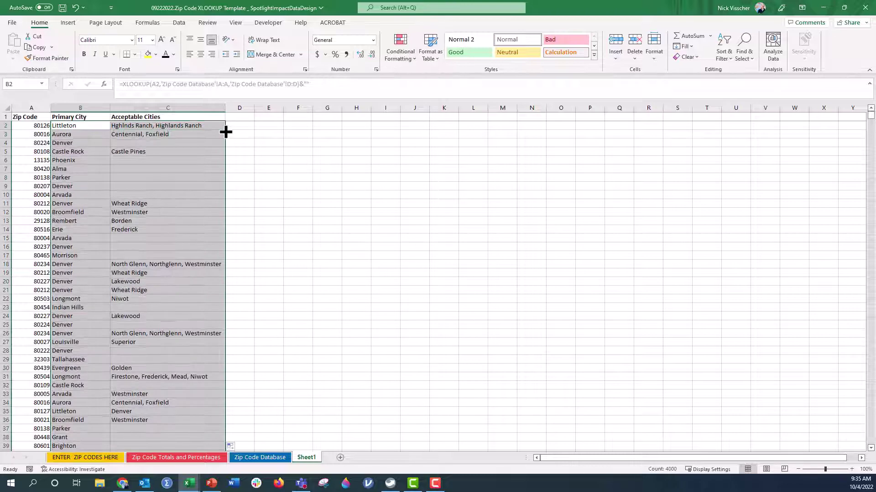
Check the filled Primary City and Acceptable Cities results down to the last zip code row, then return to the first rows
scroll(195, 198, down, 19)
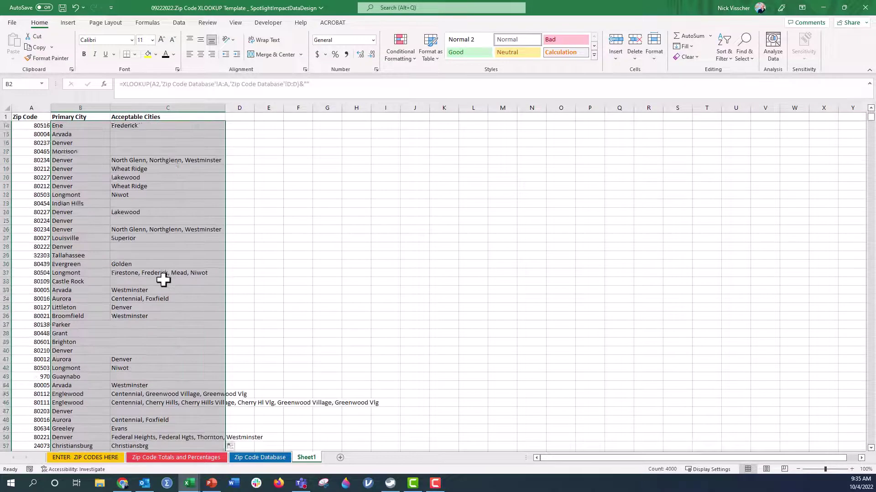
scroll(164, 280, down, 20)
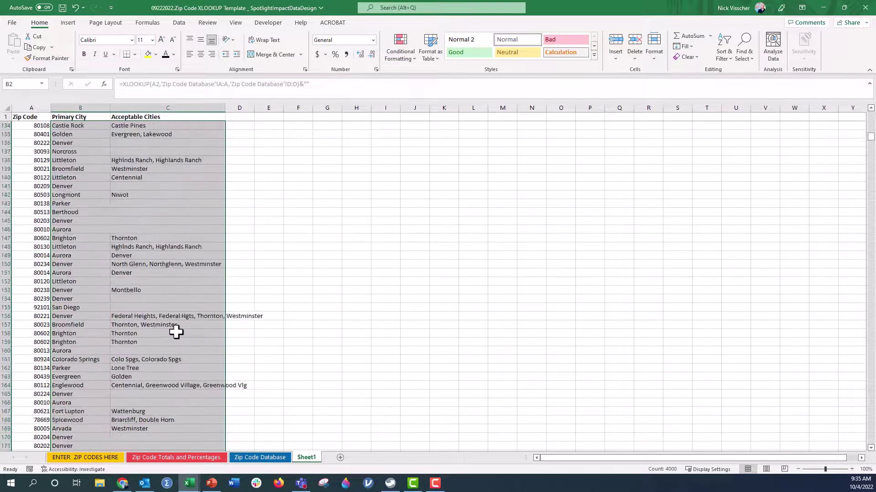
scroll(176, 332, down, 19)
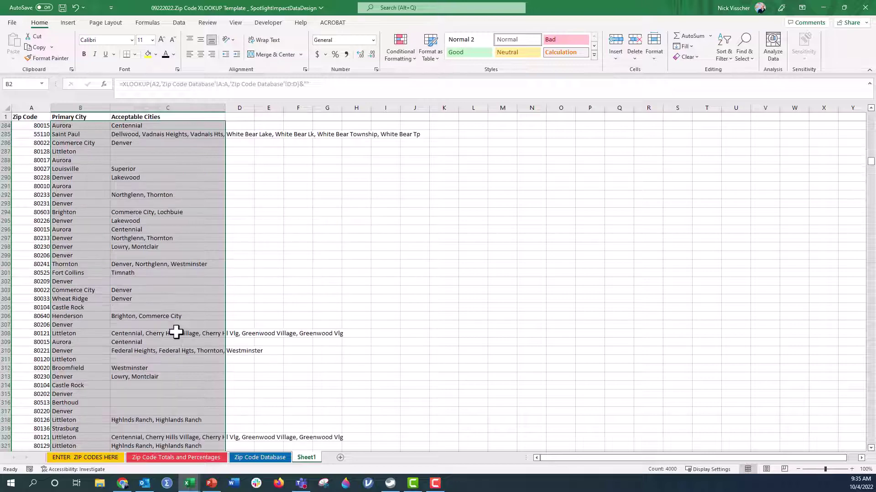
click(28, 322)
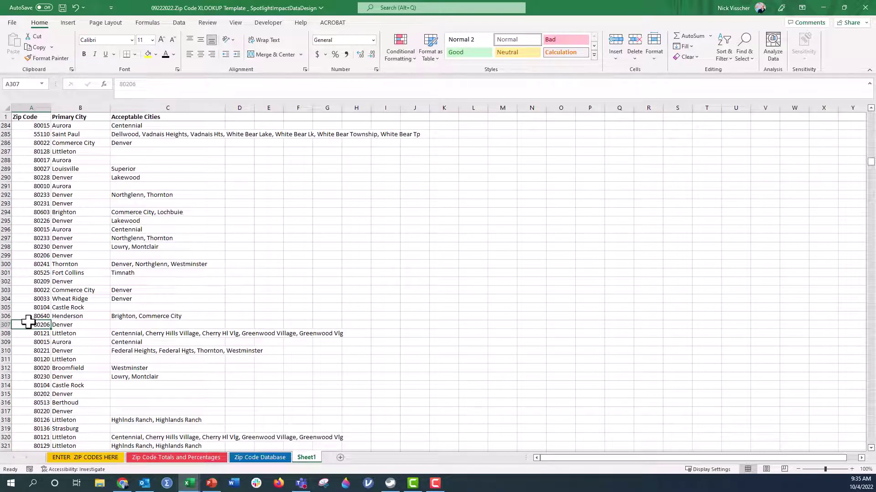
key(ctrl+Down)
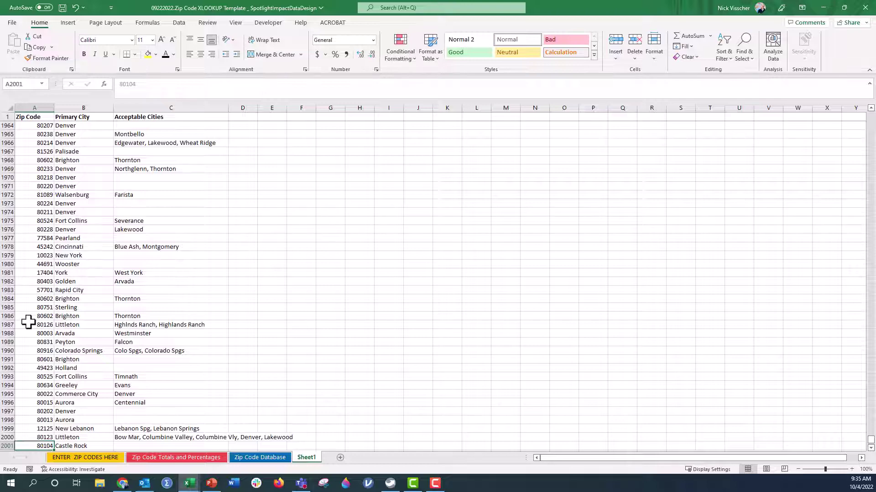
scroll(95, 284, down, 5)
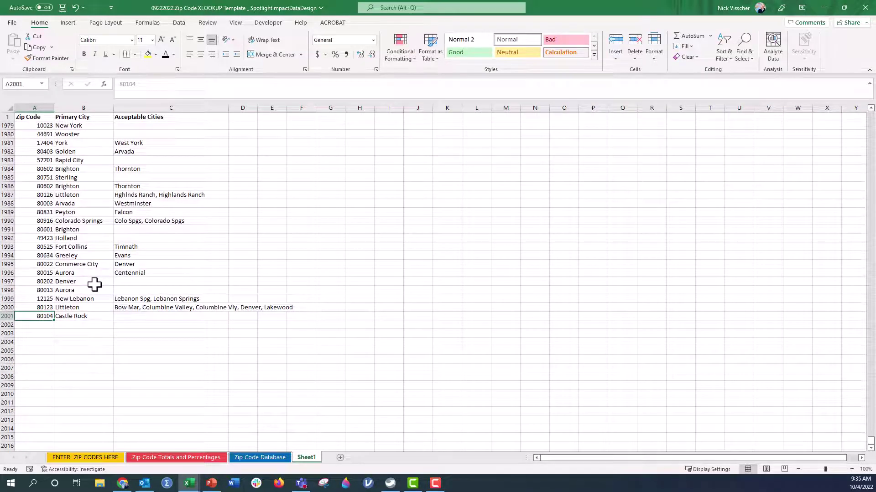
key(Right)
key(shift+Right)
key(shift+Left)
key(Left)
key(Right)
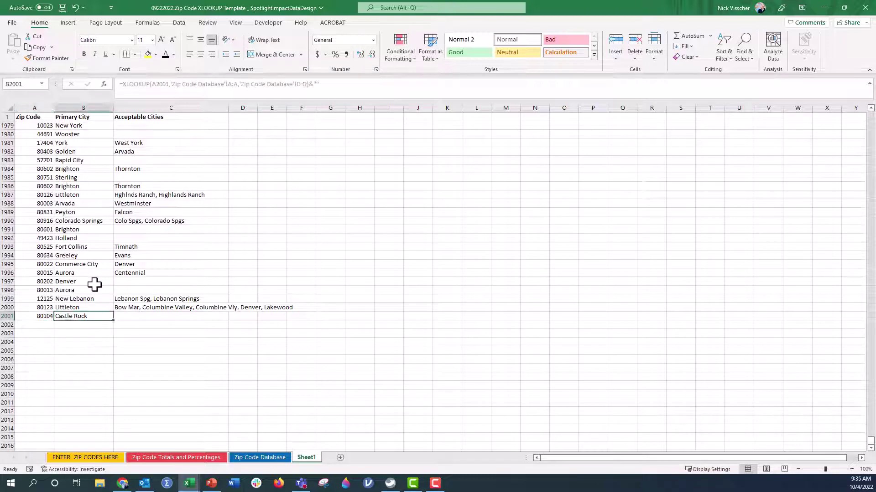
key(Right)
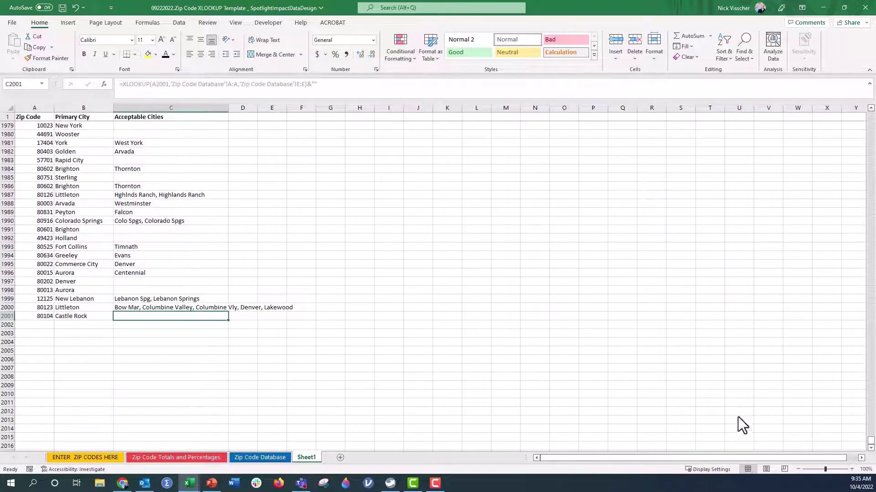
drag(870, 441, 873, 23)
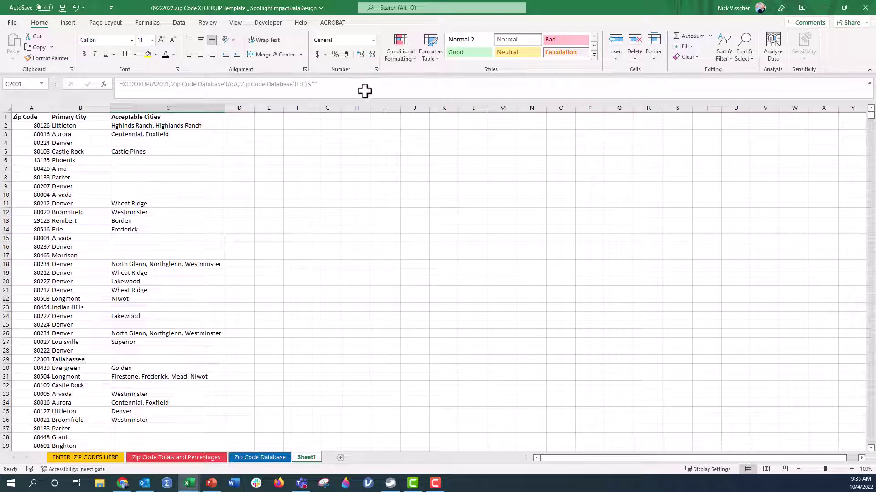
Widen column D to about the width of a full city list and enter the header TextJoin in D1
drag(254, 108, 381, 107)
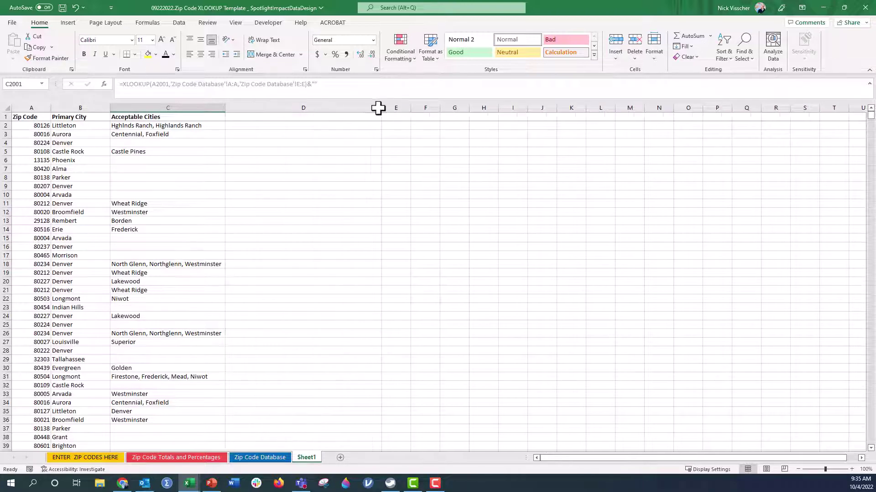
click(273, 117)
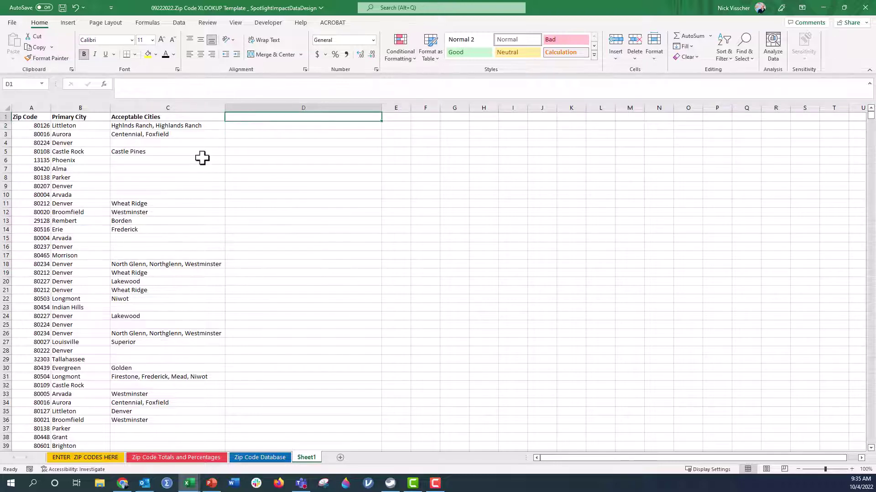
text(TextJoin)
key(Return)
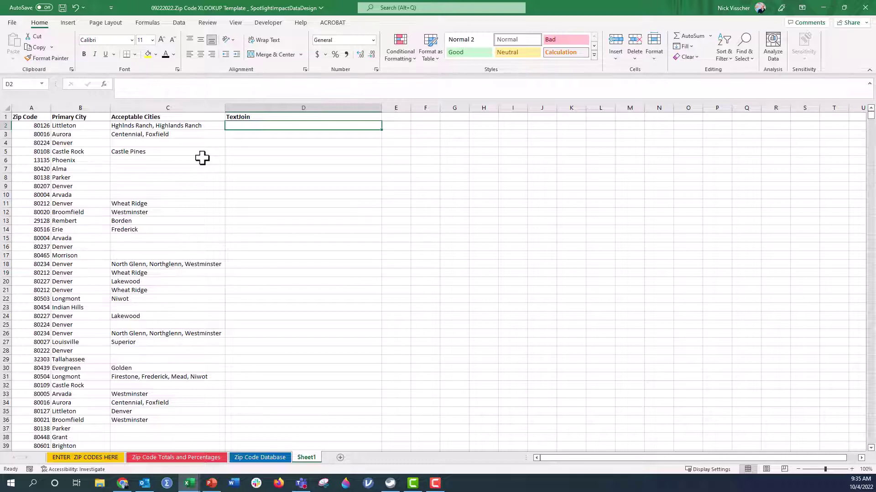
Enter =TEXTJOIN(",",TRUE,B2:C2) in D2 to combine the city names, and fill it down the whole list
text(=text)
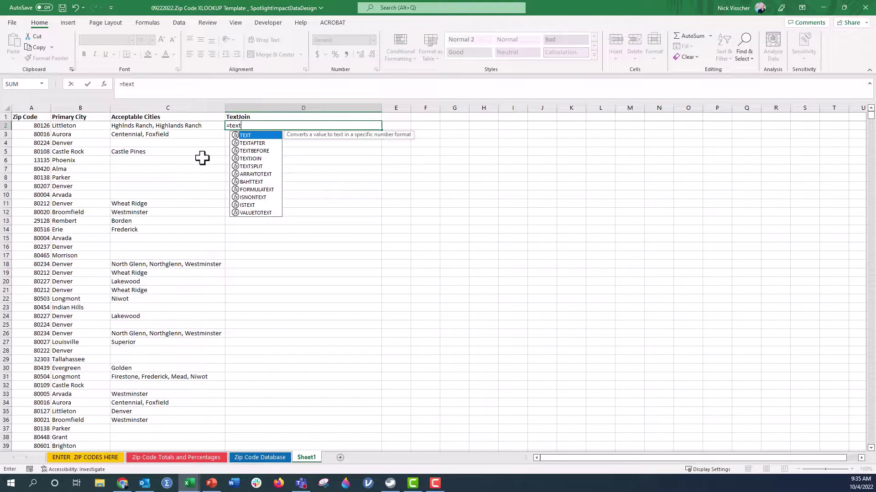
text(join(",)
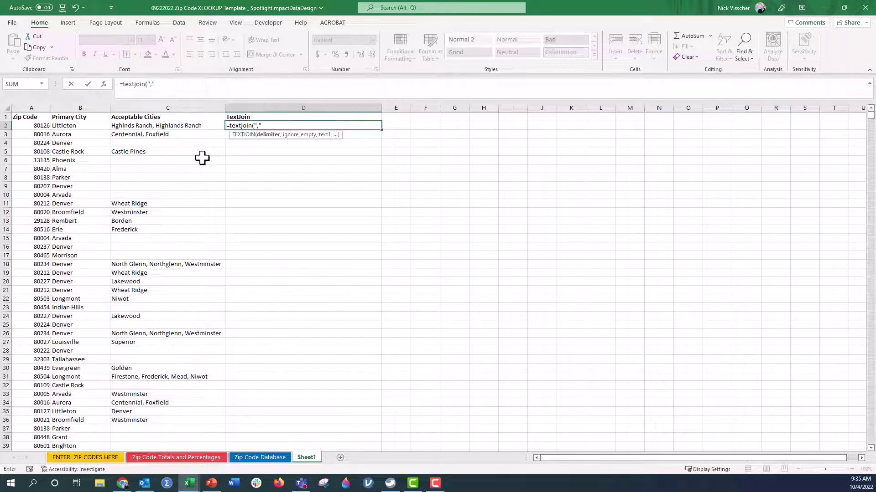
text(,)
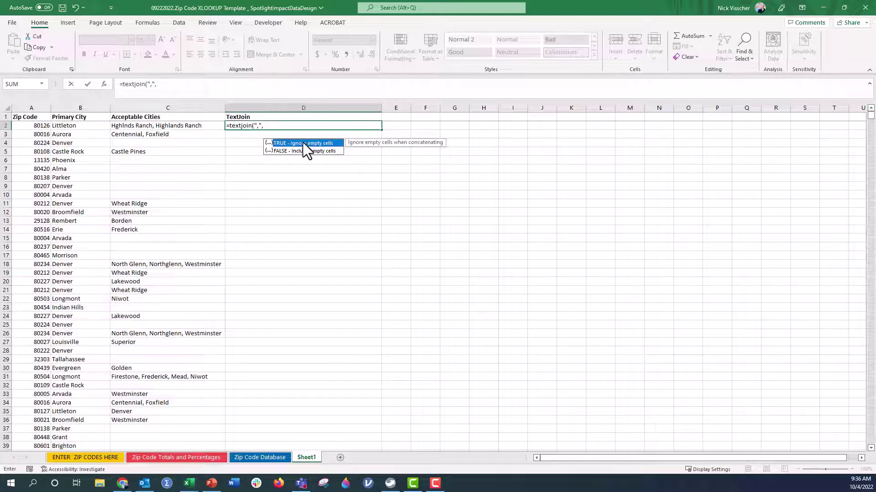
double_click(276, 142)
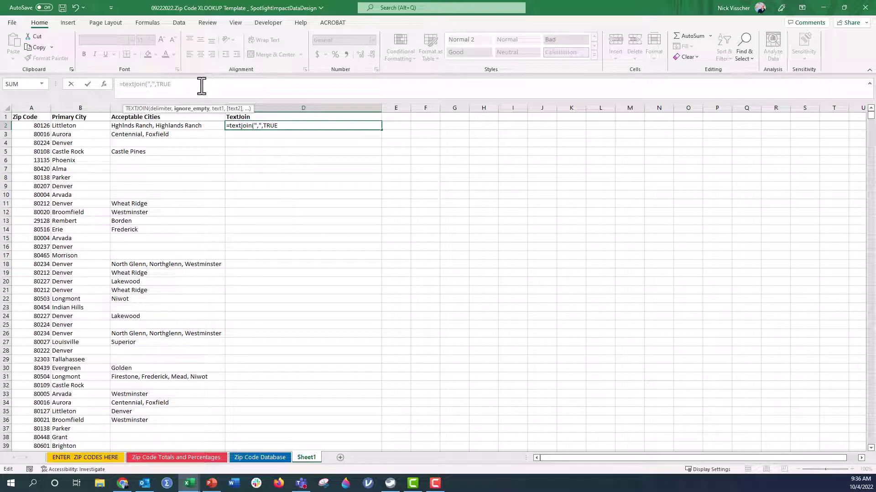
text(,)
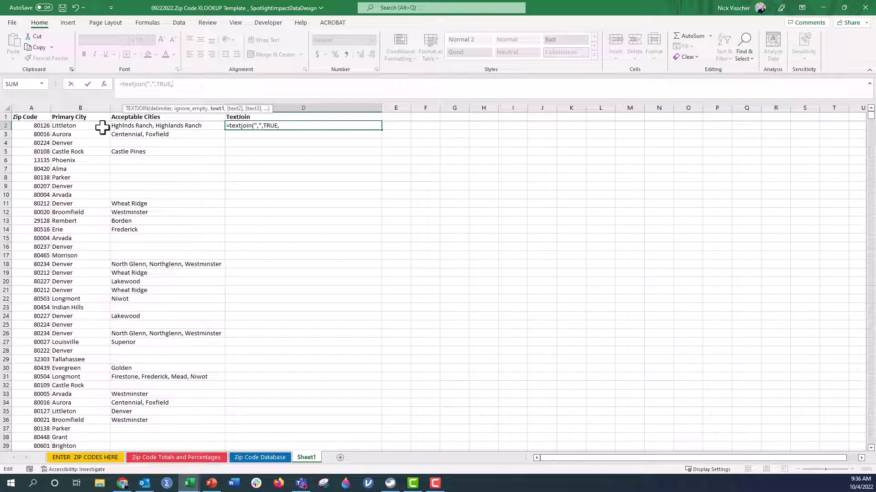
drag(97, 126, 134, 123)
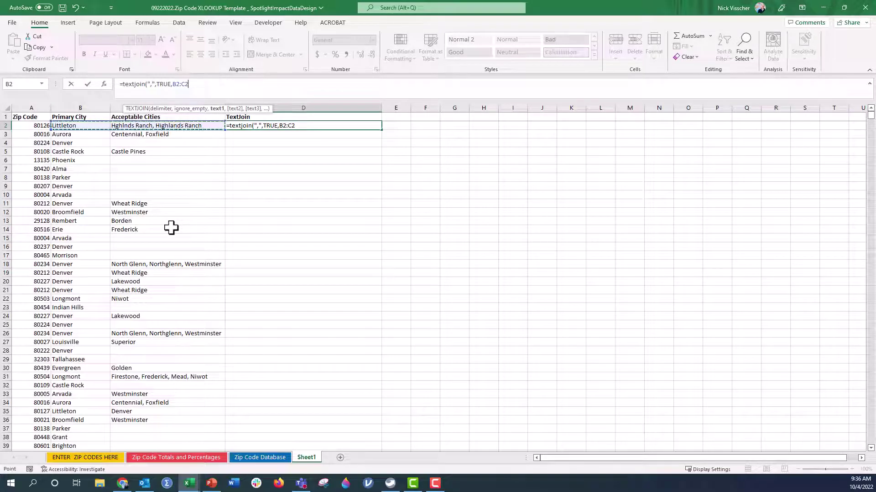
text())
key(Return)
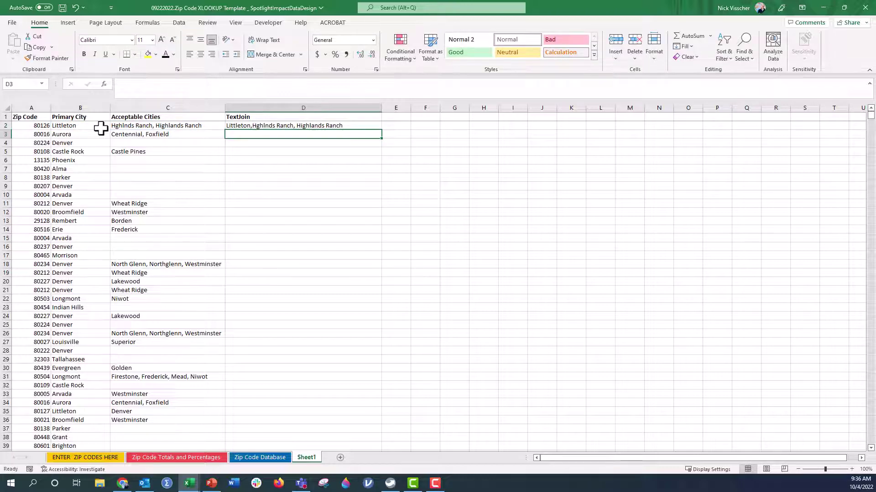
click(279, 125)
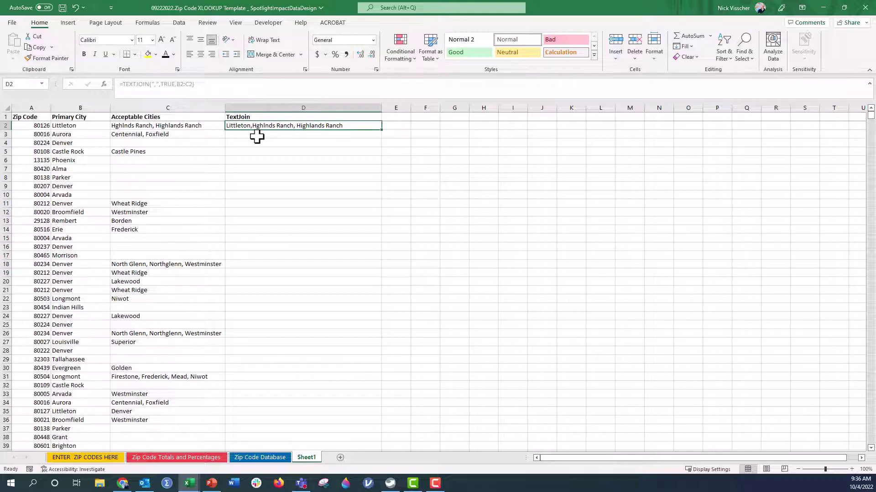
double_click(383, 131)
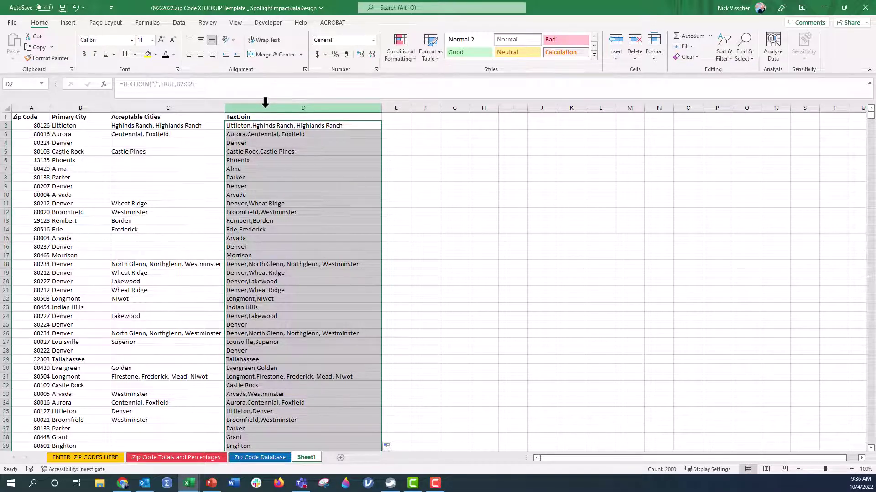
Widen column E and enter the header Unique List in E1
click(396, 116)
drag(410, 107, 469, 109)
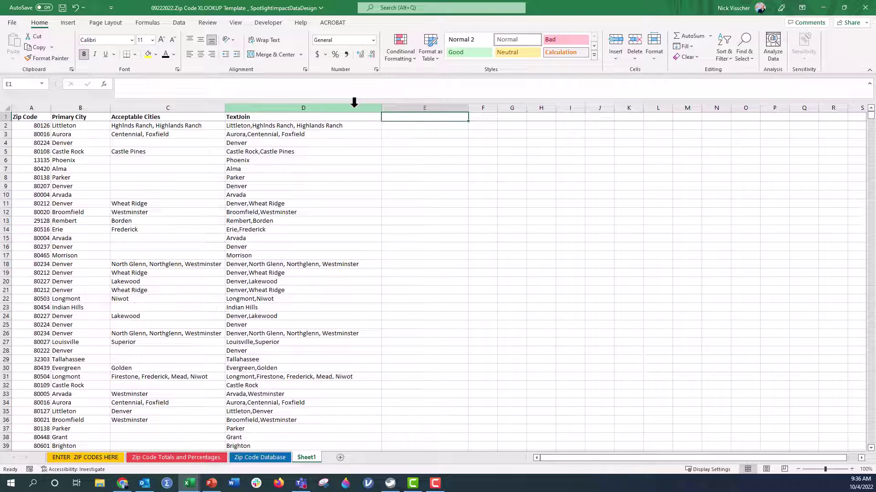
text(Uniq)
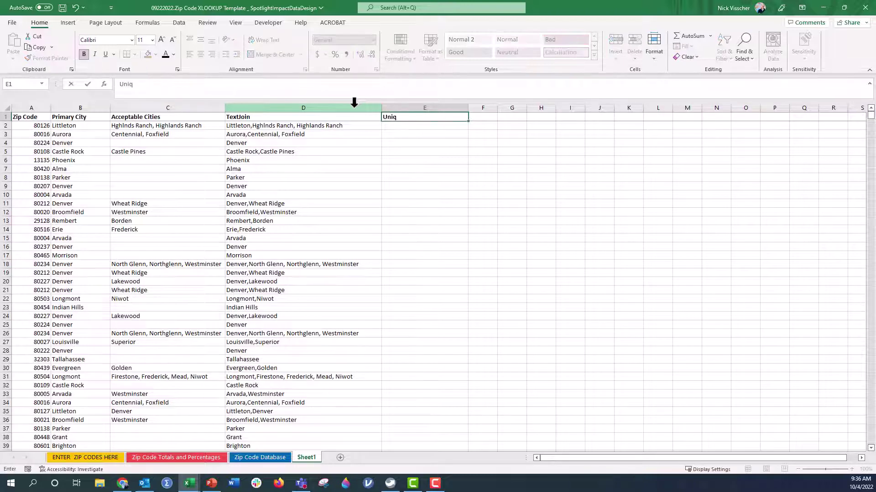
text(ue List)
key(Return)
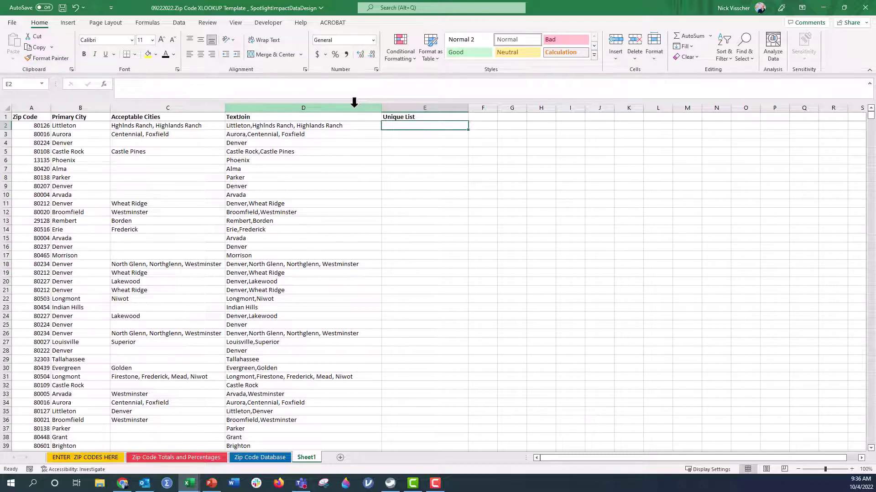
Enter =UNIQUE(D2:D2001) in E2 to list each TextJoin city combination once
click(283, 142)
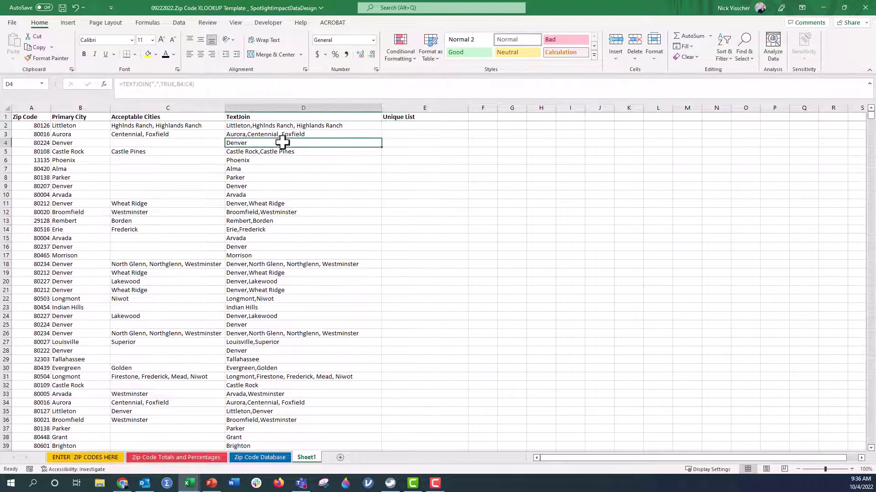
click(272, 186)
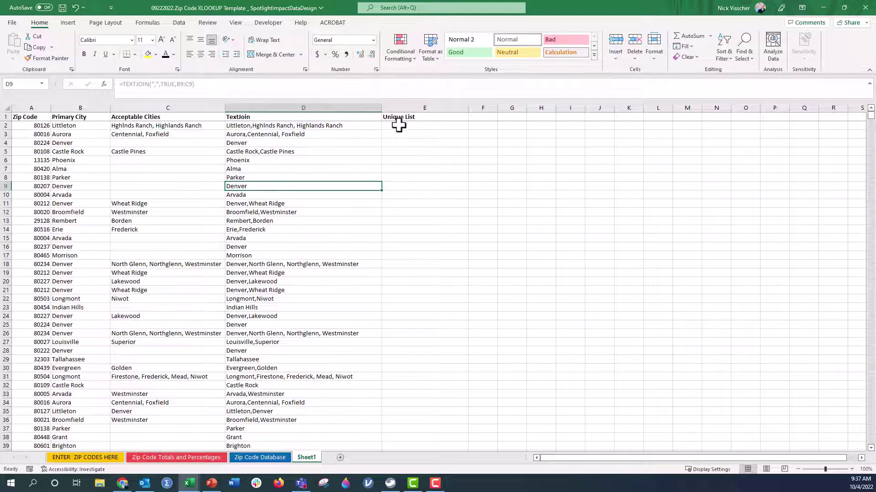
click(397, 125)
text(=unique()
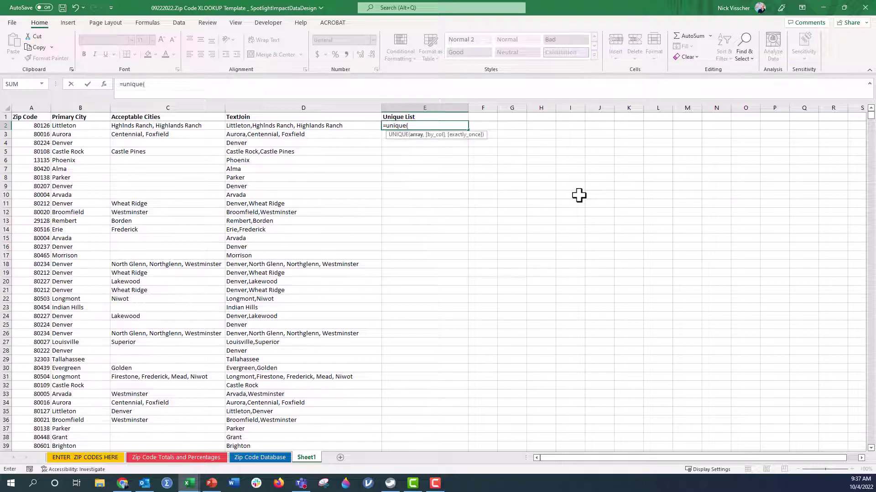
click(308, 127)
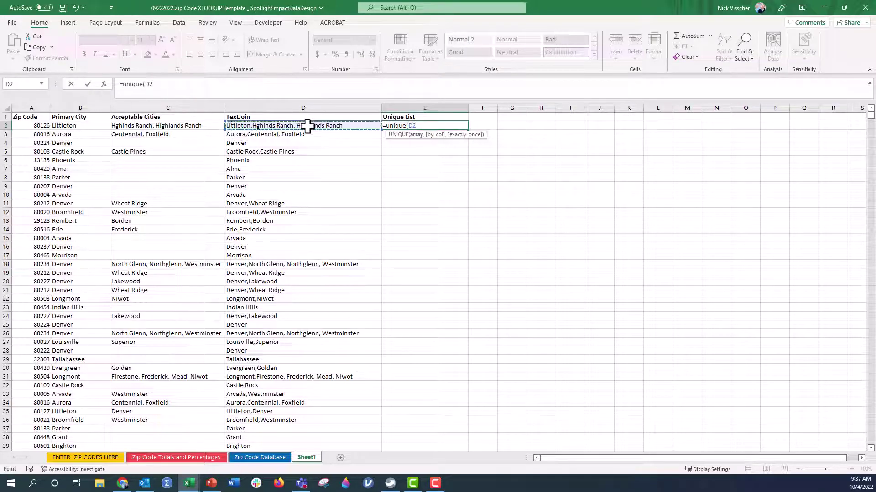
key(ctrl+shift+Down)
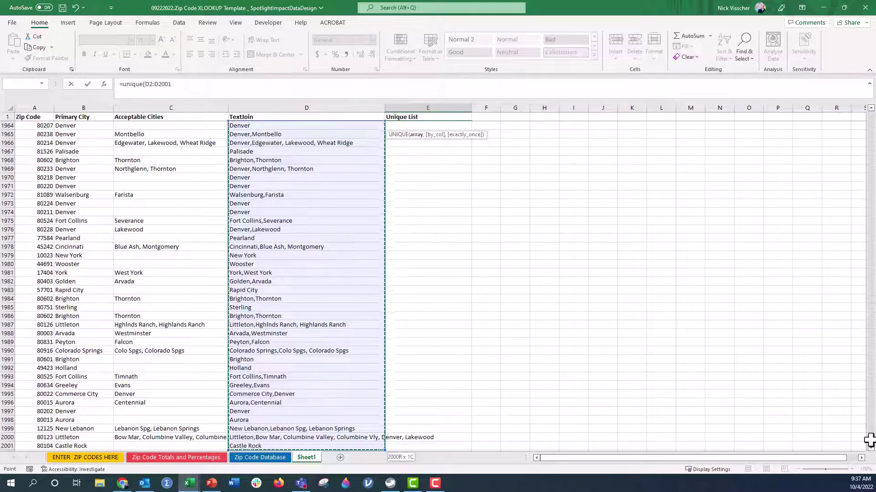
scroll(308, 127, up, 5)
drag(872, 411, 870, 117)
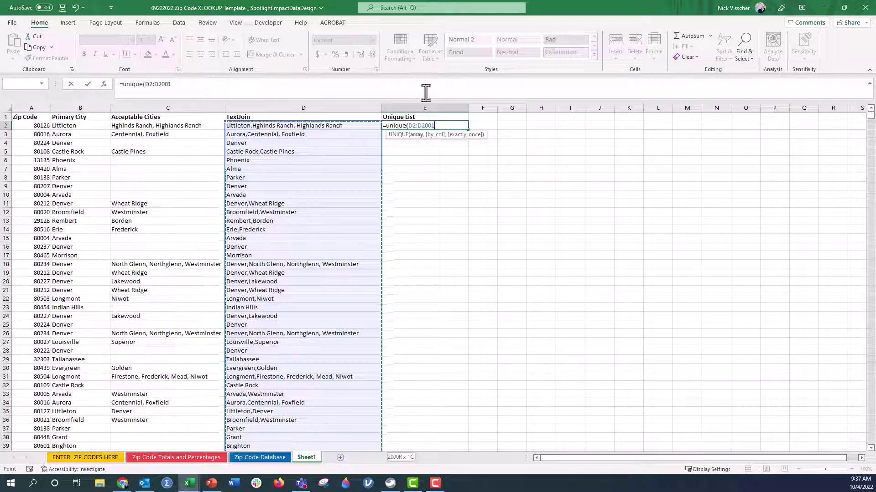
click(238, 87)
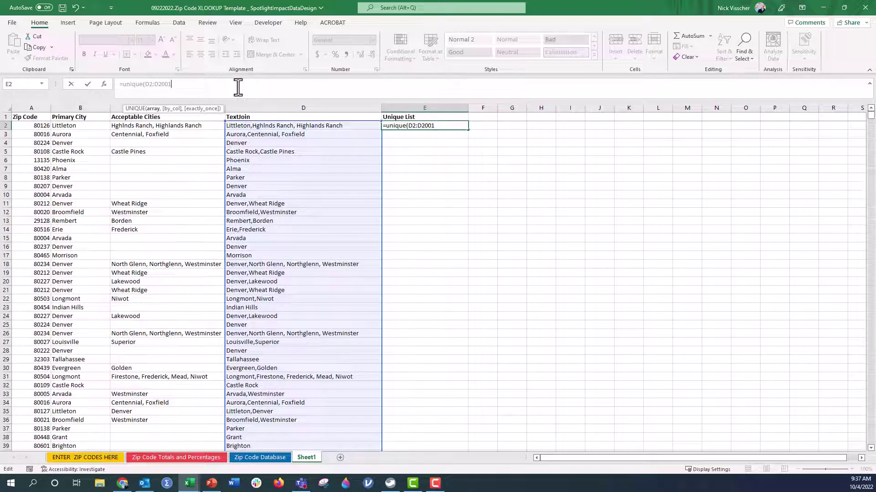
text())
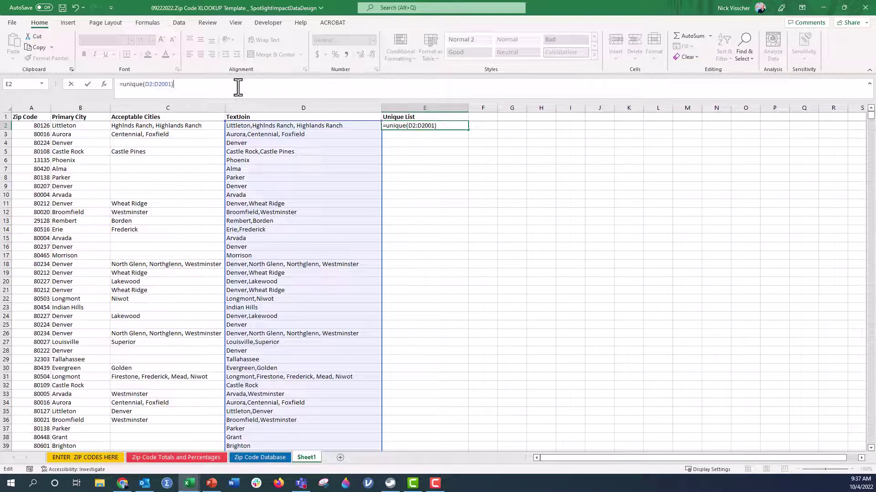
key(Return)
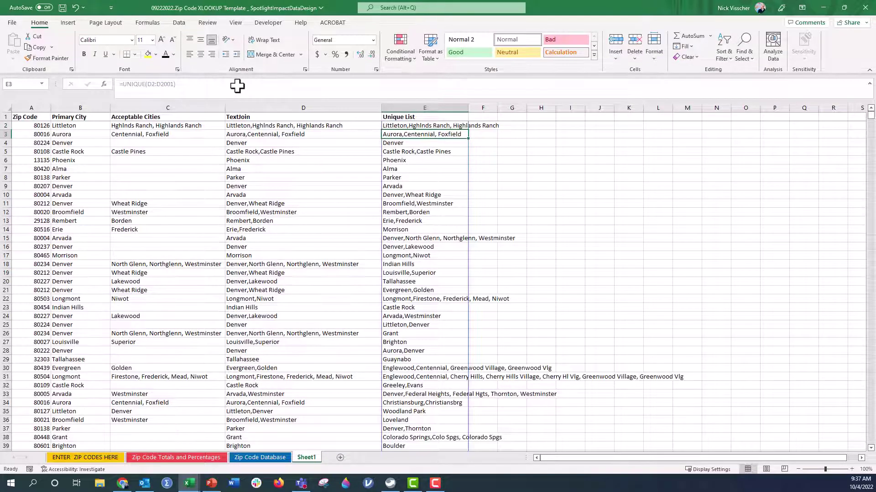
Look through the Unique List results in column E, checking the longer multi-city entries and the free columns beside them
scroll(260, 115, down, 19)
scroll(398, 303, down, 20)
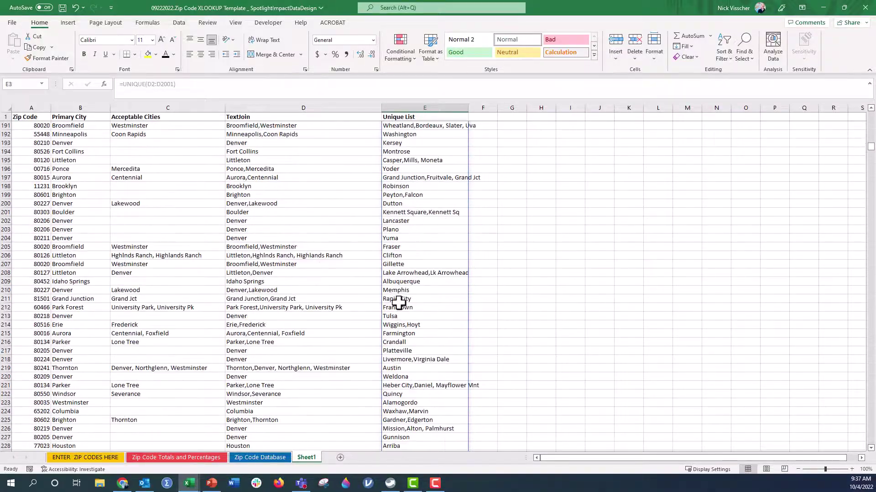
scroll(398, 303, down, 20)
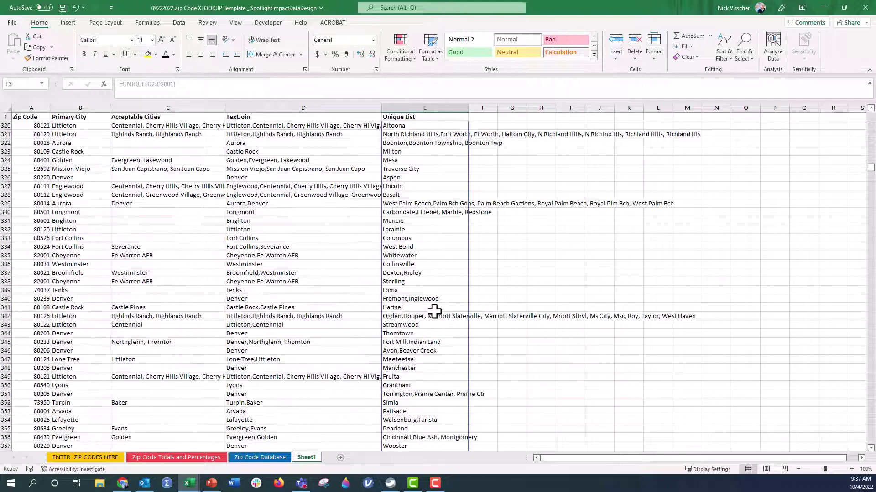
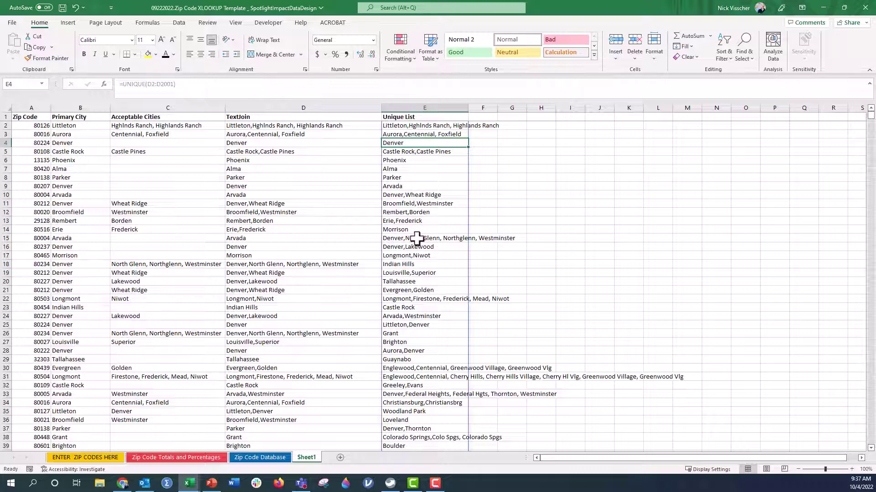
click(413, 238)
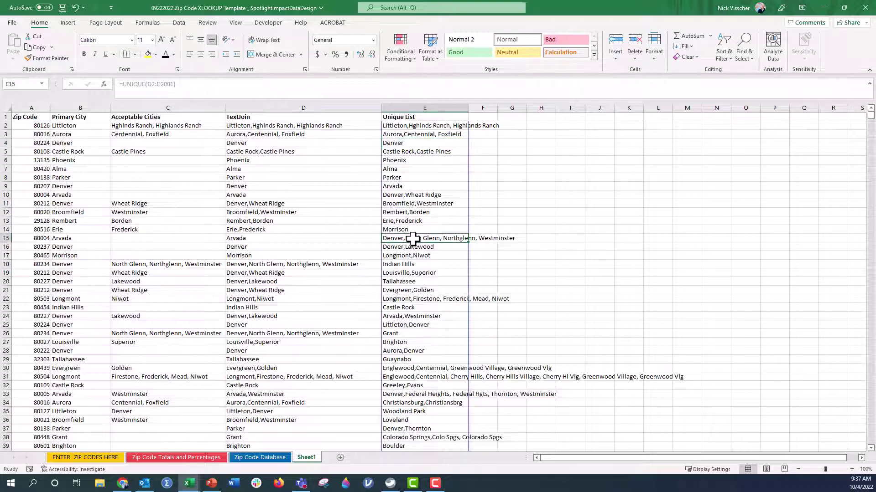
click(443, 105)
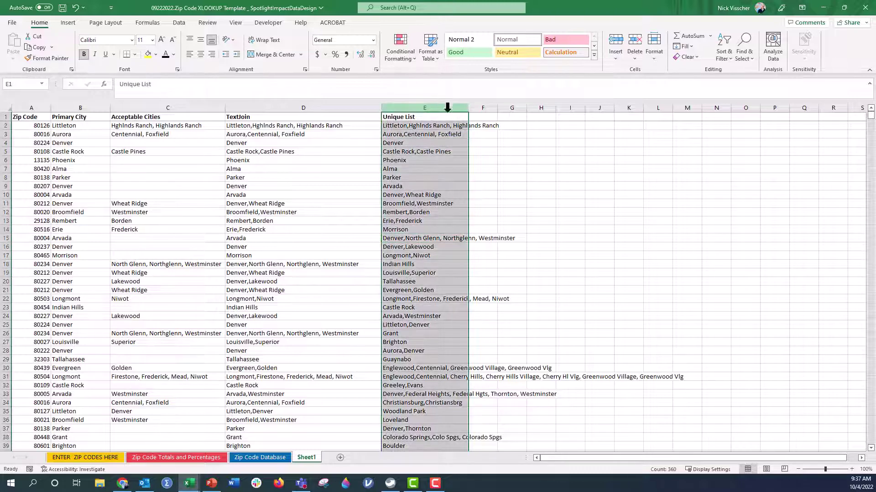
click(861, 458)
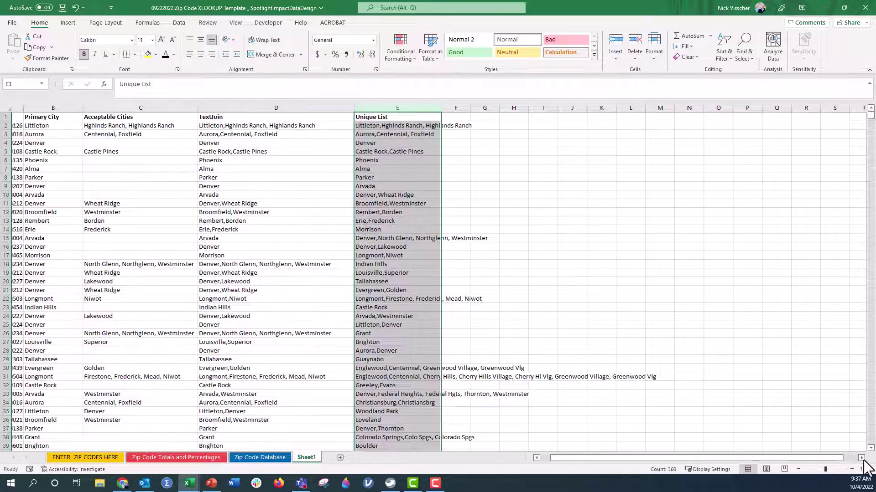
drag(832, 457, 793, 459)
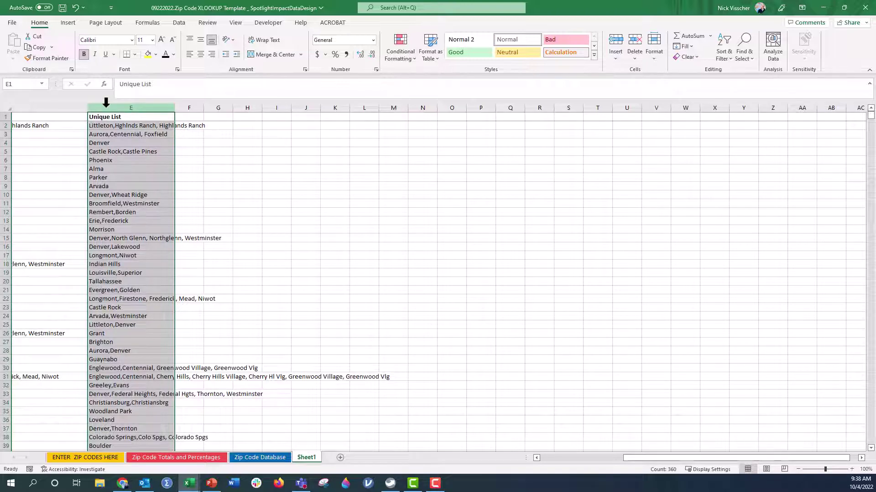
click(109, 125)
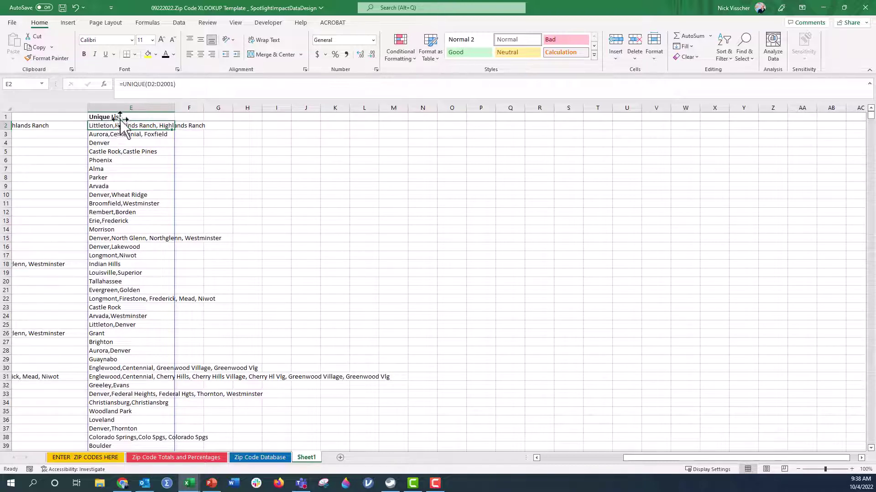
Try to split the Unique List column at its commas with Text to Columns, and undo the split
click(136, 109)
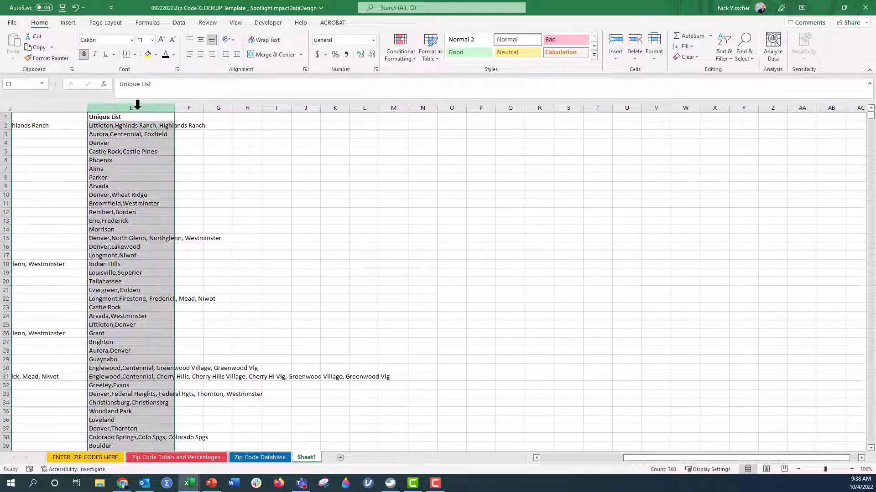
click(177, 23)
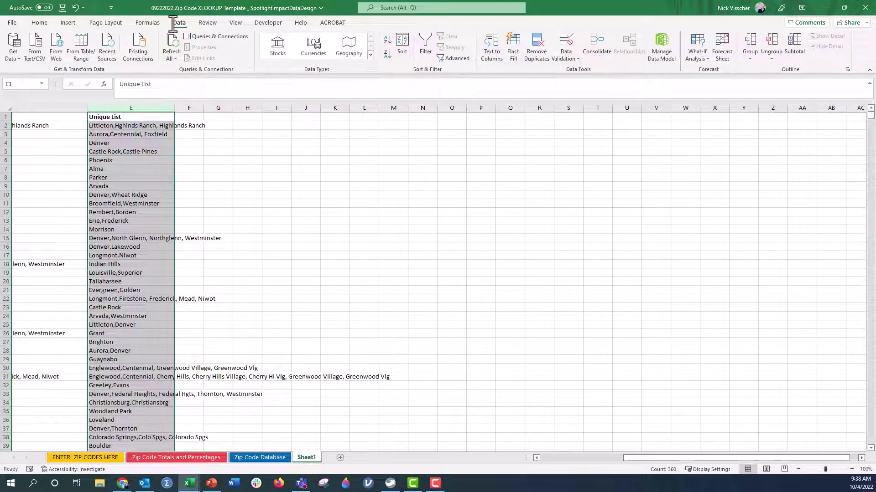
click(492, 55)
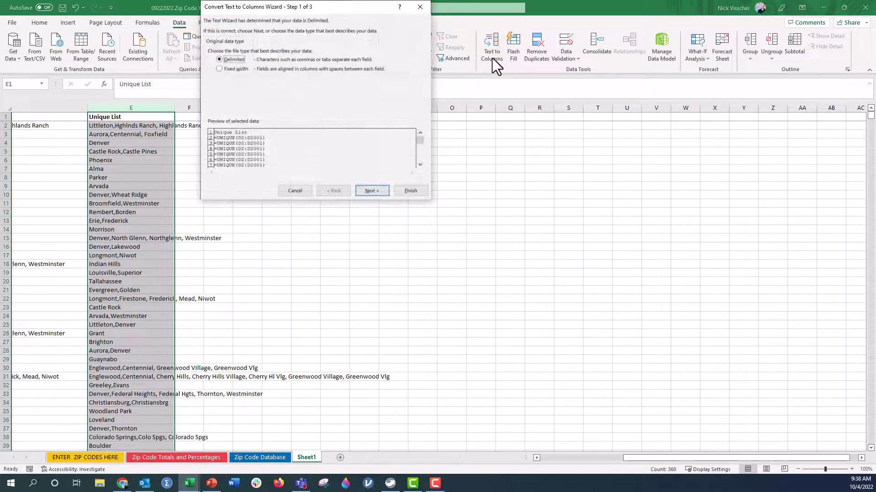
click(372, 190)
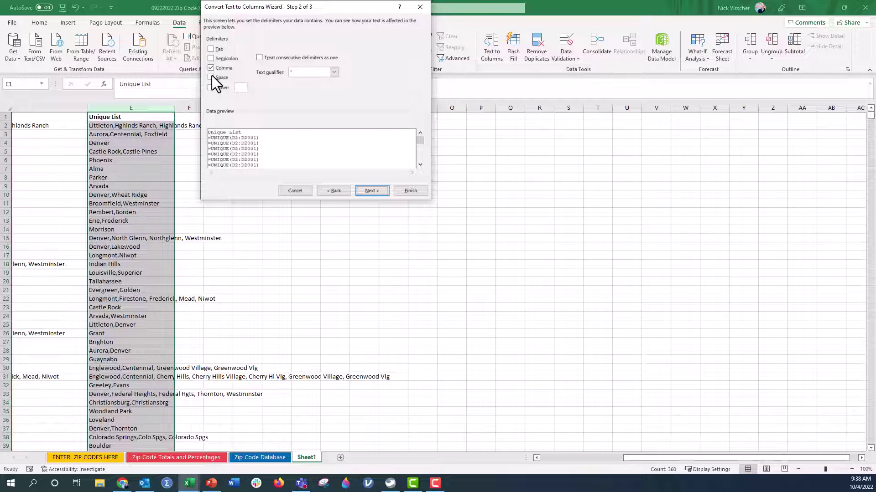
click(367, 193)
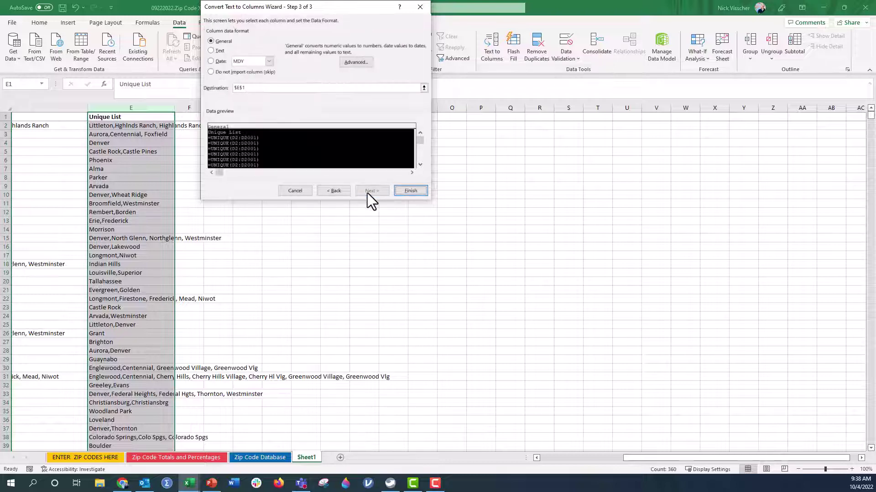
click(410, 191)
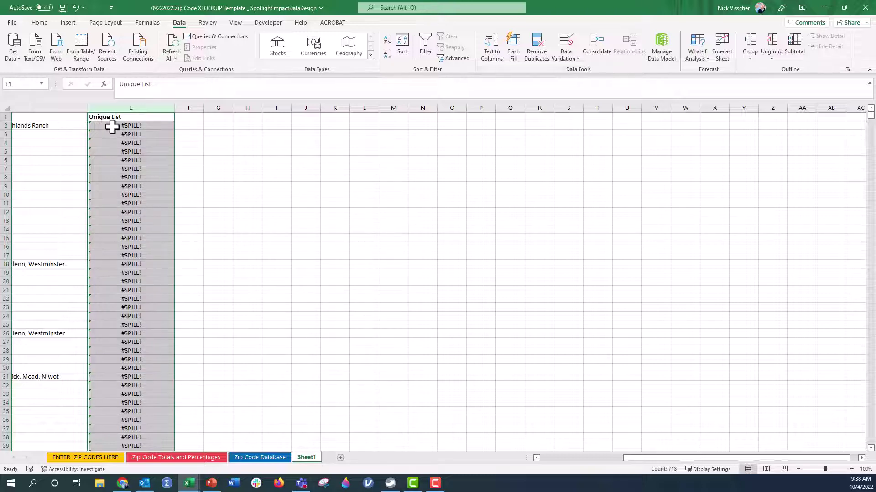
click(75, 8)
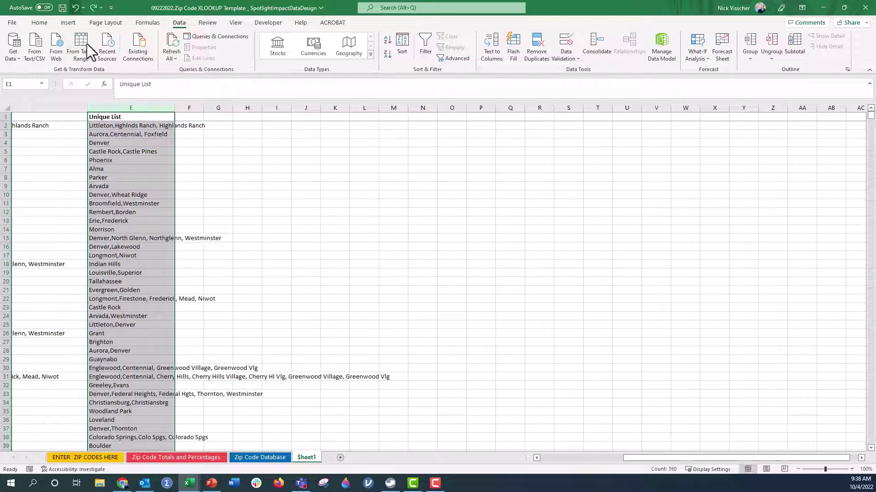
Copy the whole unique list from E2 down and paste it over itself as values to replace the UNIQUE formula
click(119, 124)
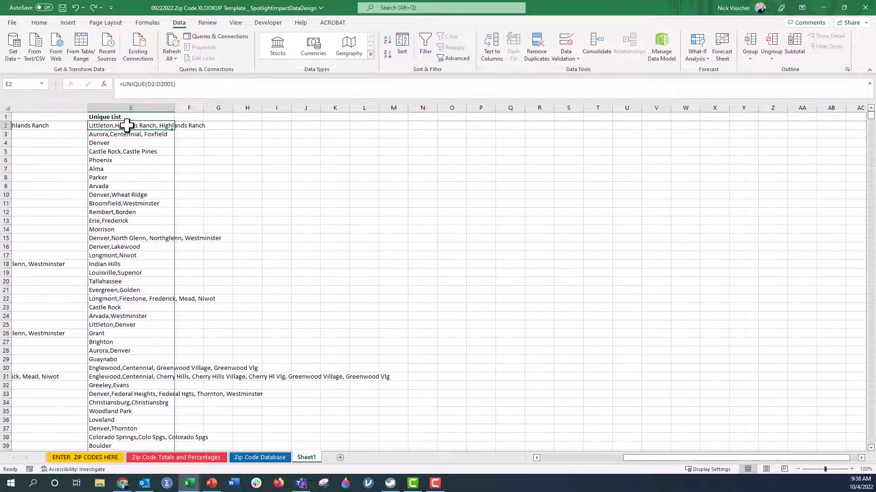
key(ctrl+shift+Down)
key(ctrl+c)
scroll(127, 125, up, 5)
drag(871, 167, 870, 94)
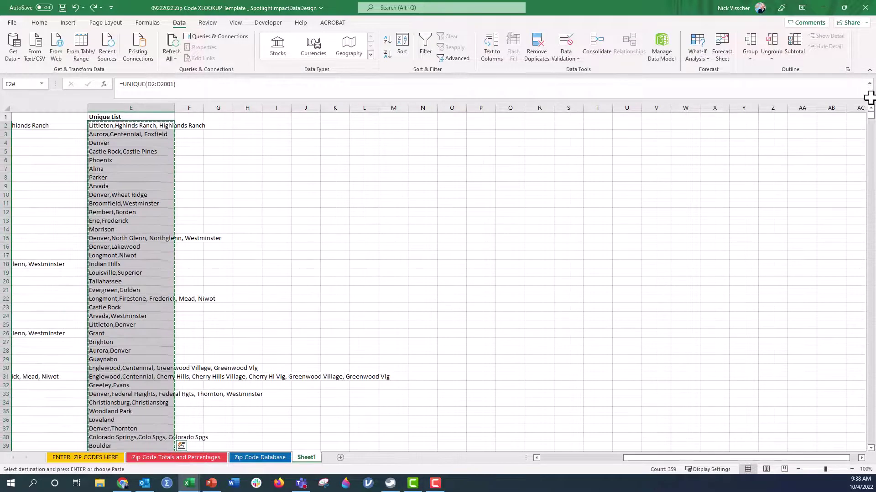
right_click(136, 125)
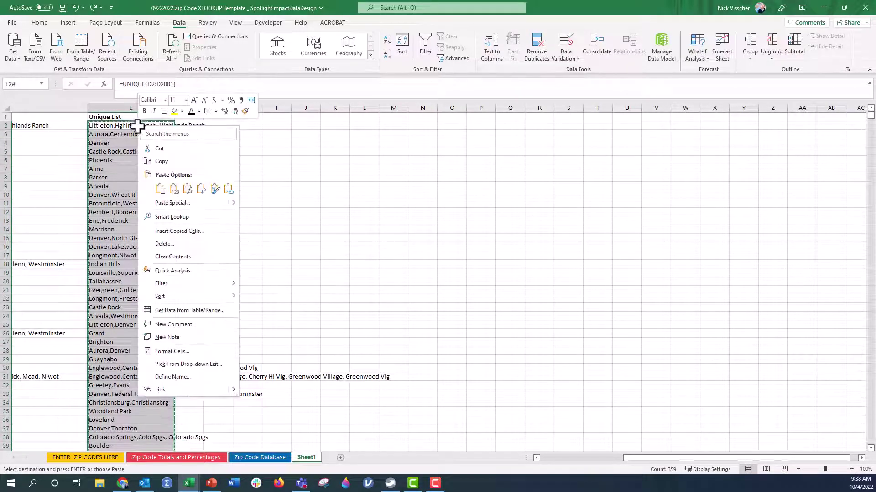
click(177, 194)
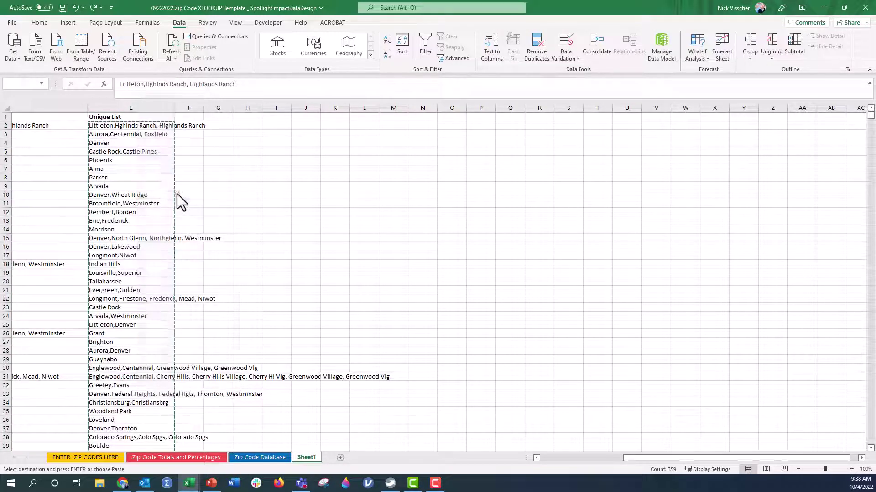
click(155, 125)
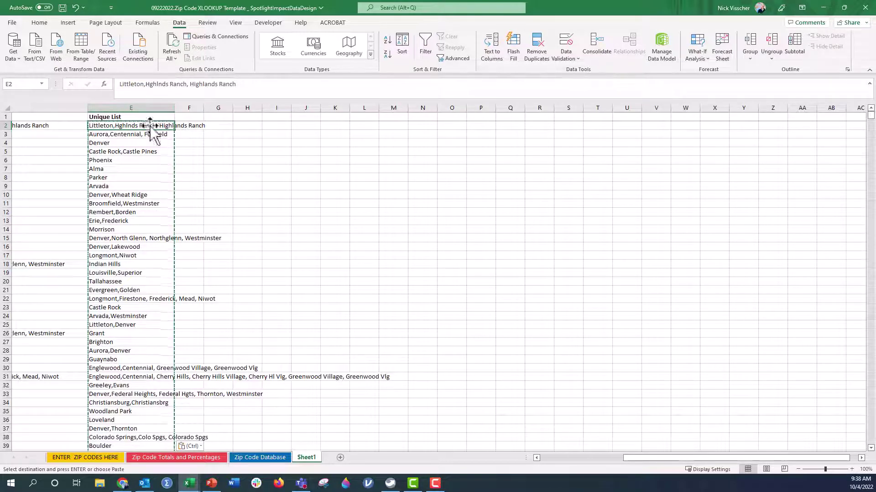
key(Return)
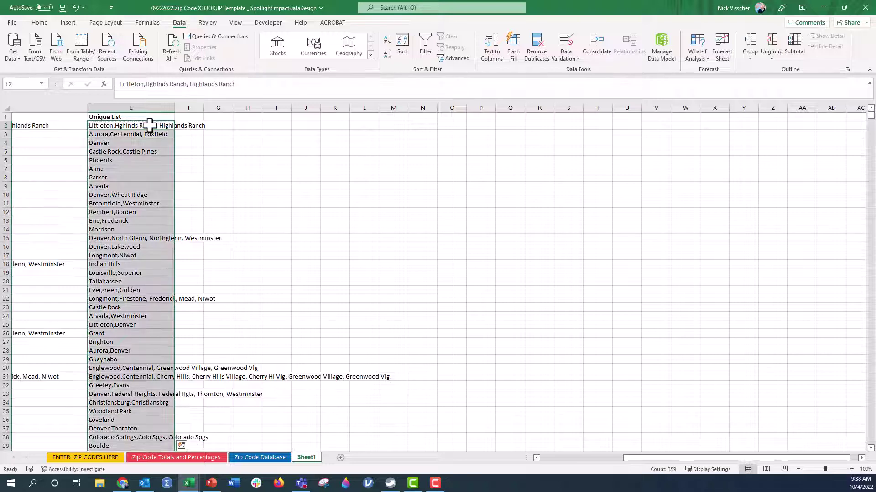
Split column E with Text to Columns as delimited text, using comma as the delimiter, General format and destination $E$1
click(160, 102)
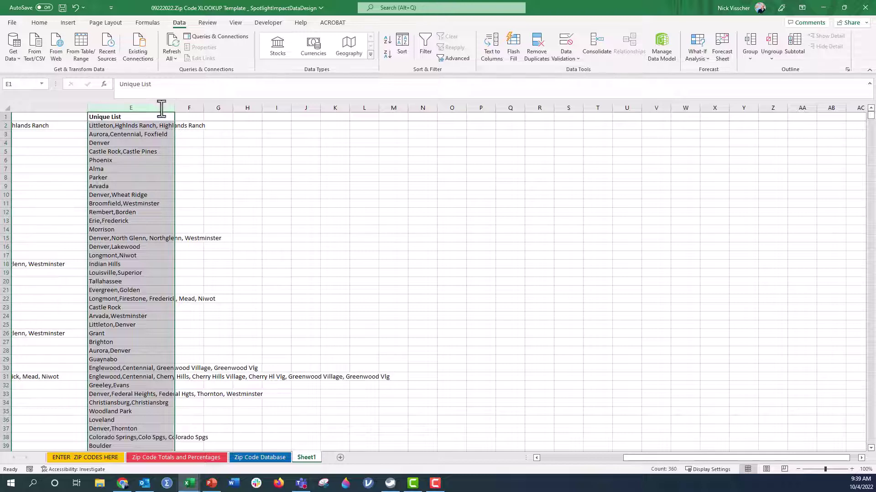
click(490, 51)
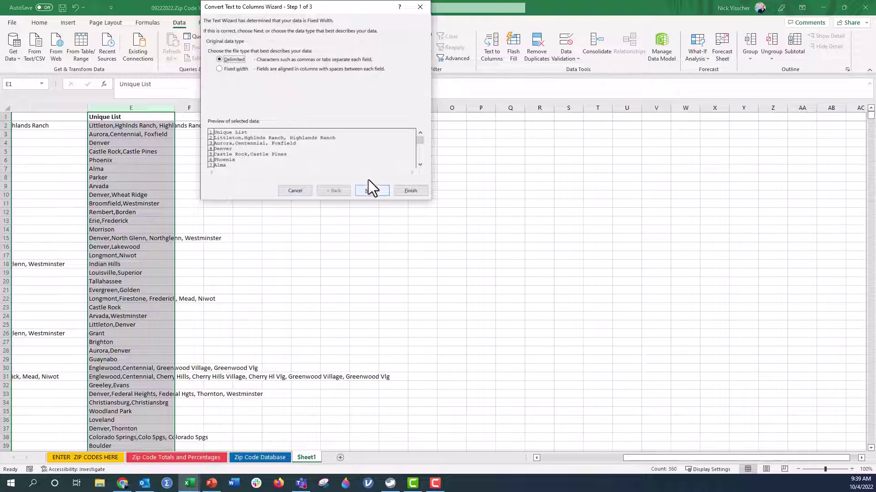
click(385, 193)
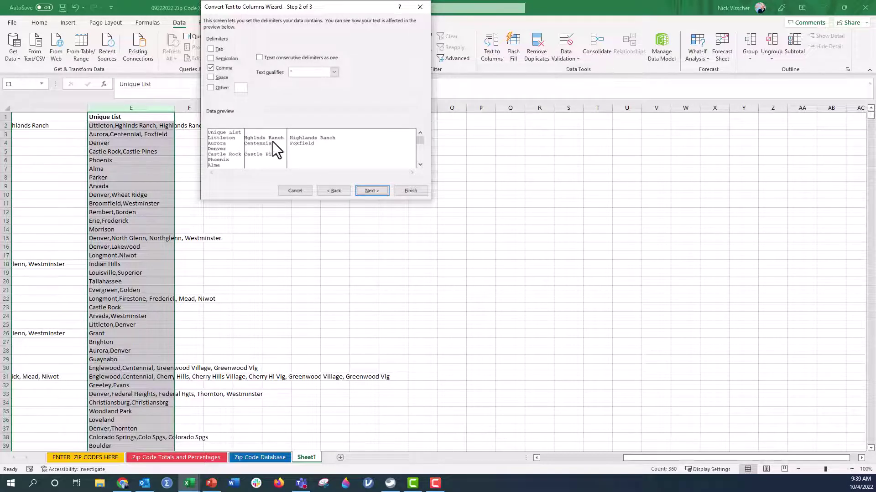
click(383, 193)
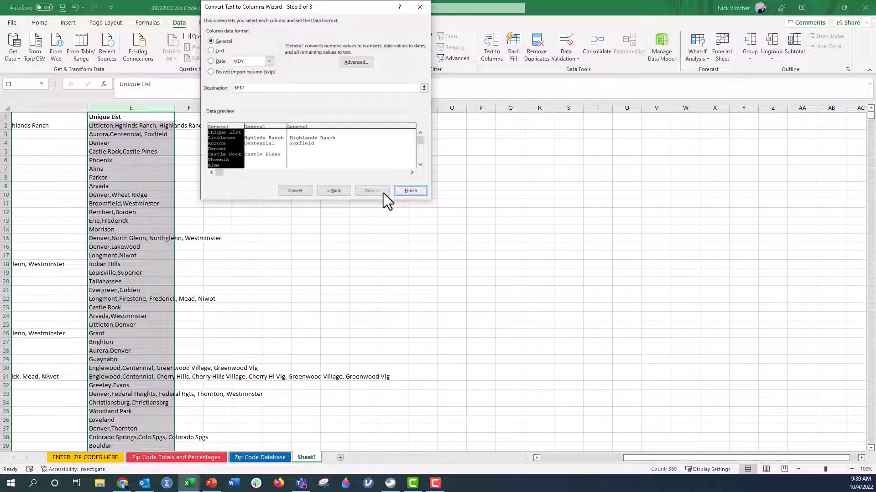
click(410, 190)
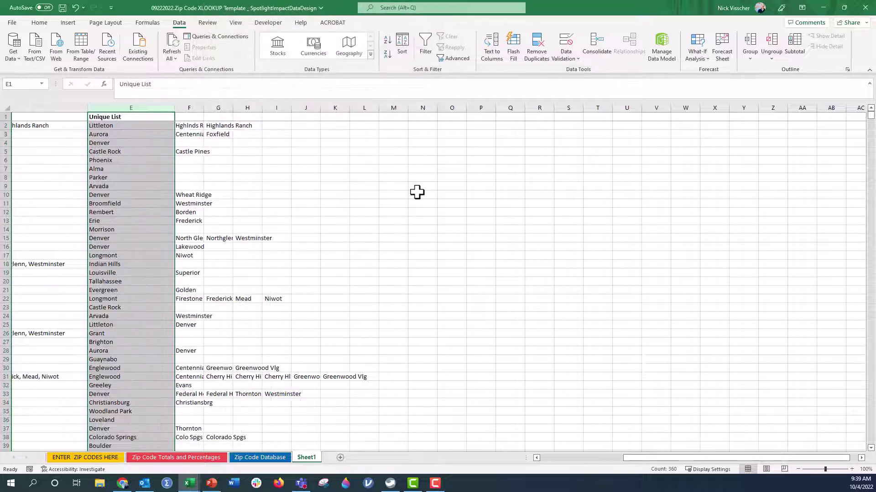
Look through the split city columns beside the Unique List, checking row 2 and the widest entry in row 31
click(125, 127)
key(Right)
key(Right)
key(Left)
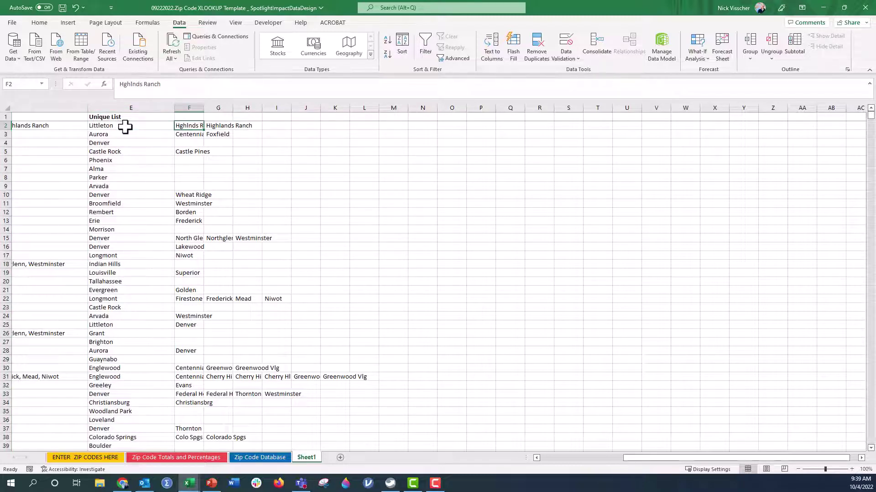
click(125, 126)
scroll(131, 128, down, 4)
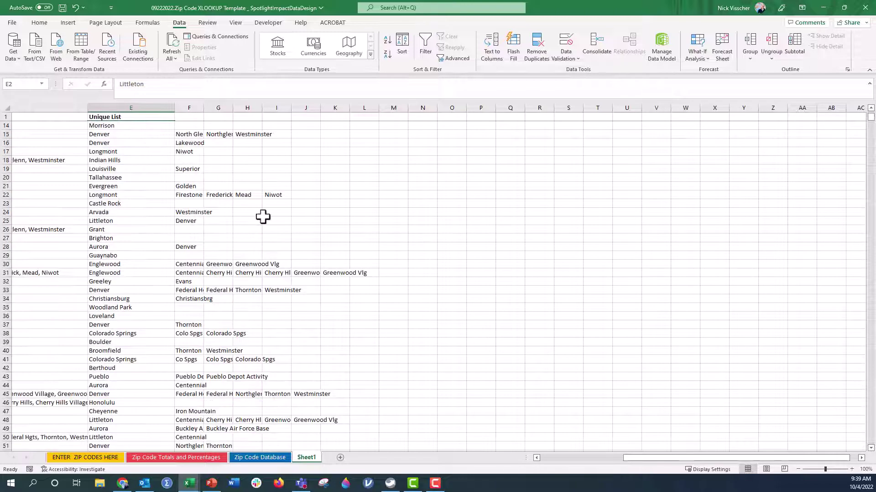
click(353, 273)
click(342, 274)
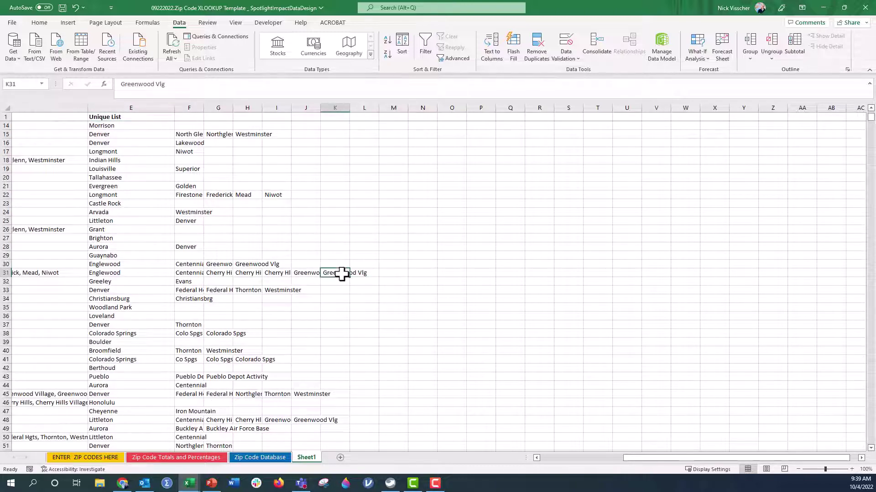
scroll(342, 273, down, 7)
scroll(313, 313, up, 11)
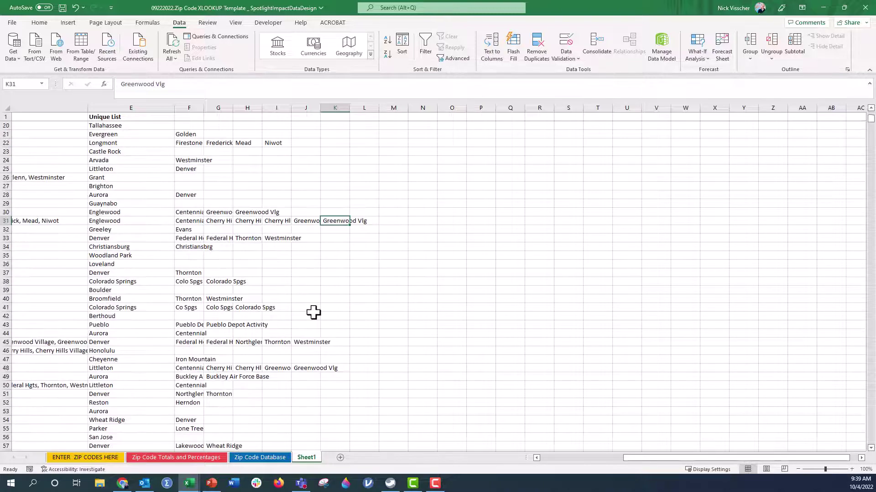
Add filters to the header cells F1:R1 above the split city columns
drag(190, 116, 532, 118)
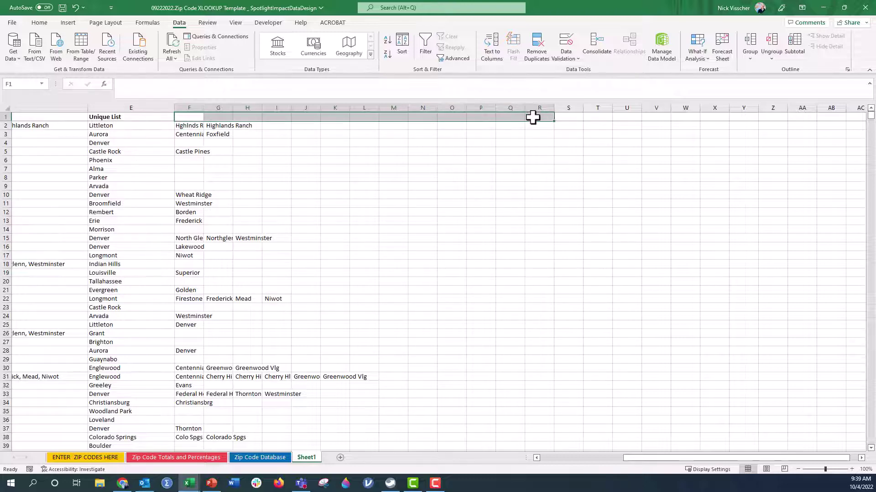
click(427, 50)
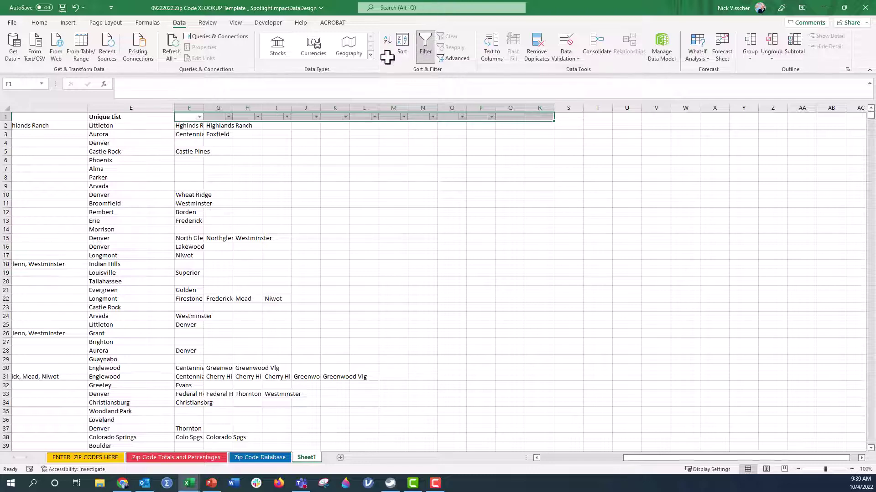
click(212, 118)
click(509, 119)
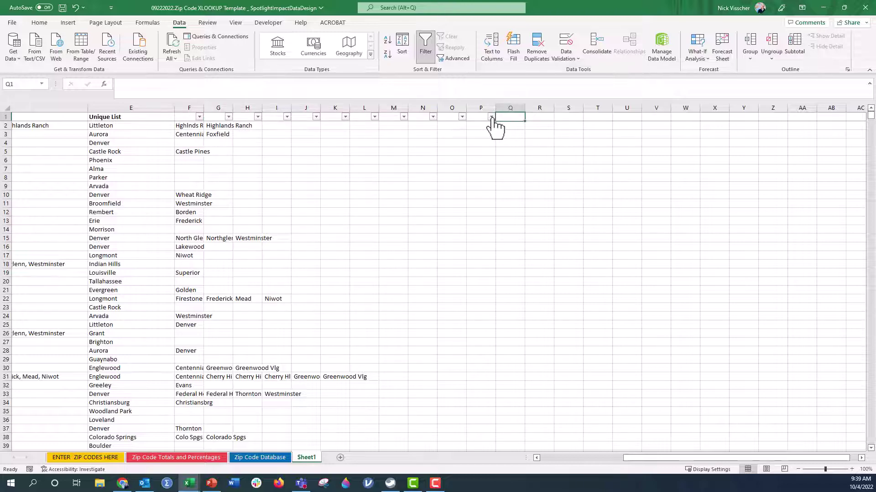
Check the filter value lists of columns P, O and N for any city entries
click(491, 117)
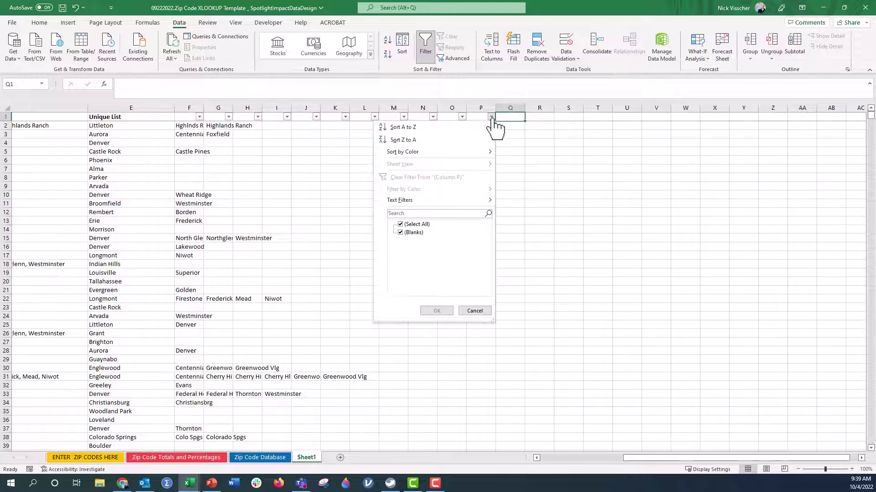
click(491, 117)
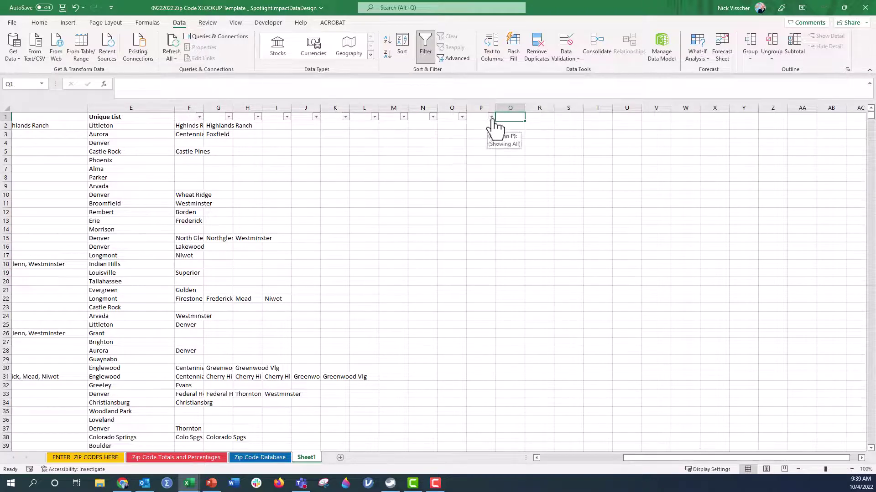
click(462, 117)
click(462, 117)
click(433, 118)
click(433, 118)
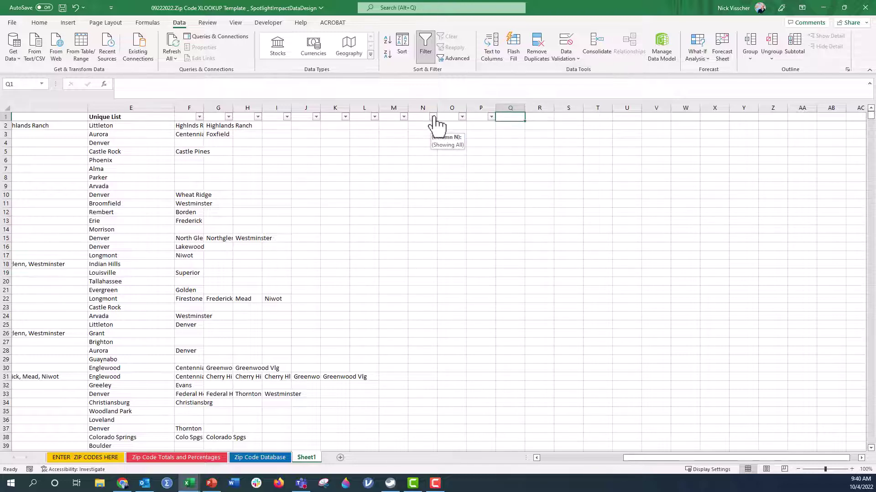
click(433, 117)
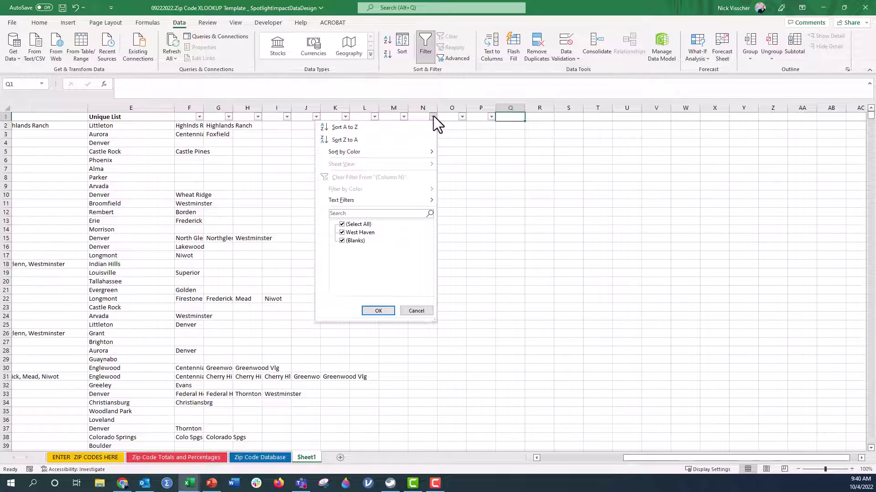
click(415, 312)
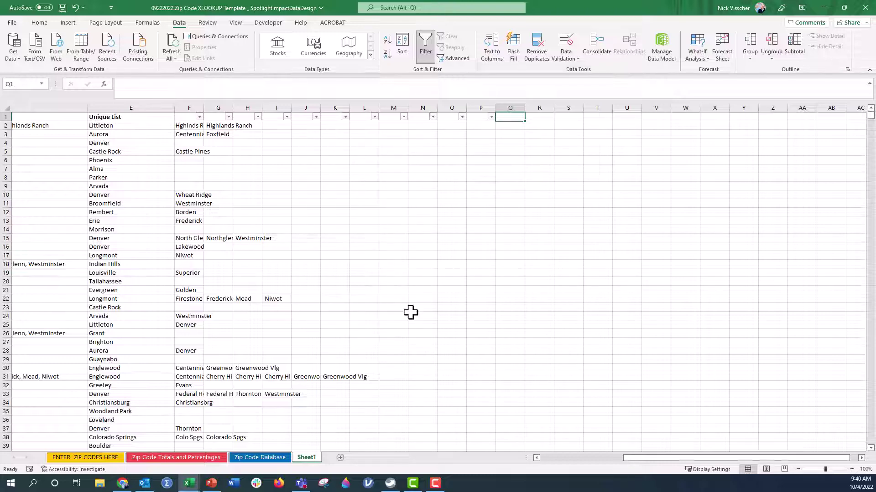
Look through the split city rows down to the end of the list for entries reaching the outermost columns
scroll(451, 314, down, 10)
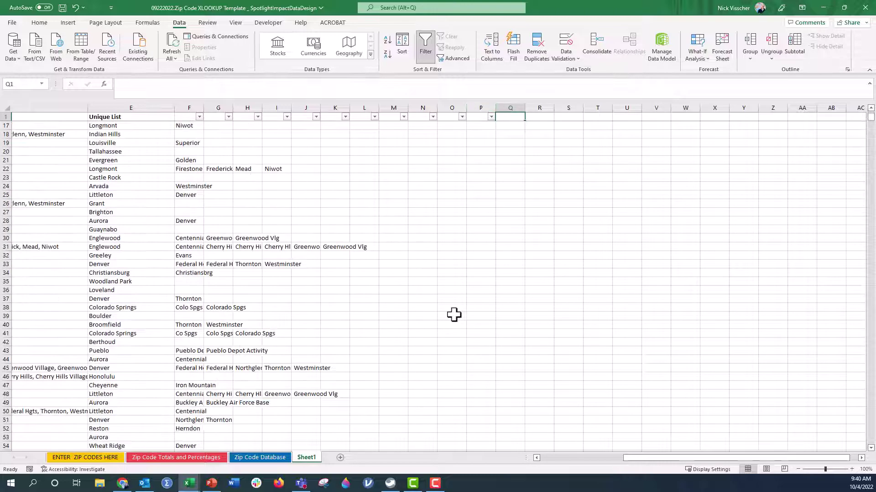
scroll(453, 314, down, 20)
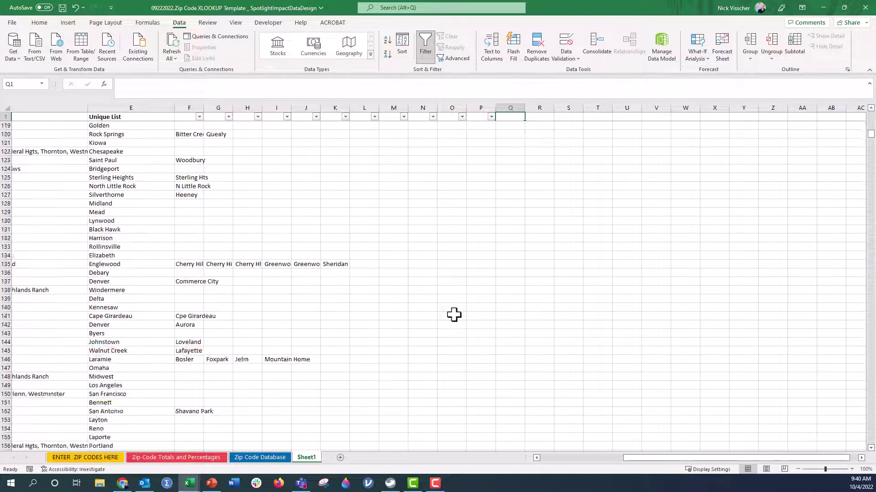
scroll(453, 314, down, 20)
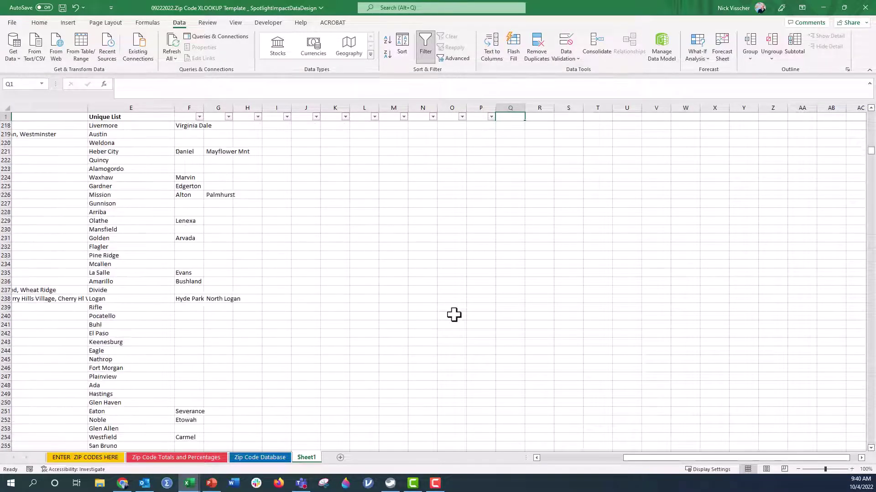
scroll(454, 315, down, 20)
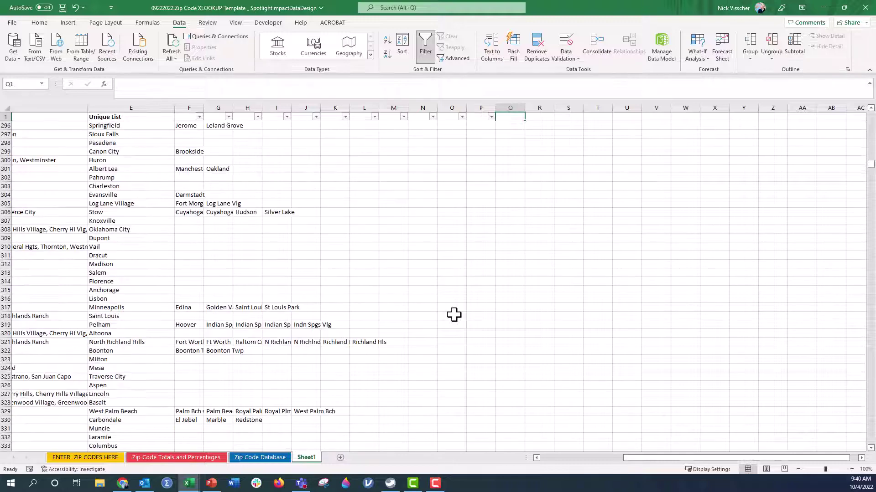
scroll(454, 315, down, 6)
scroll(454, 314, up, 2)
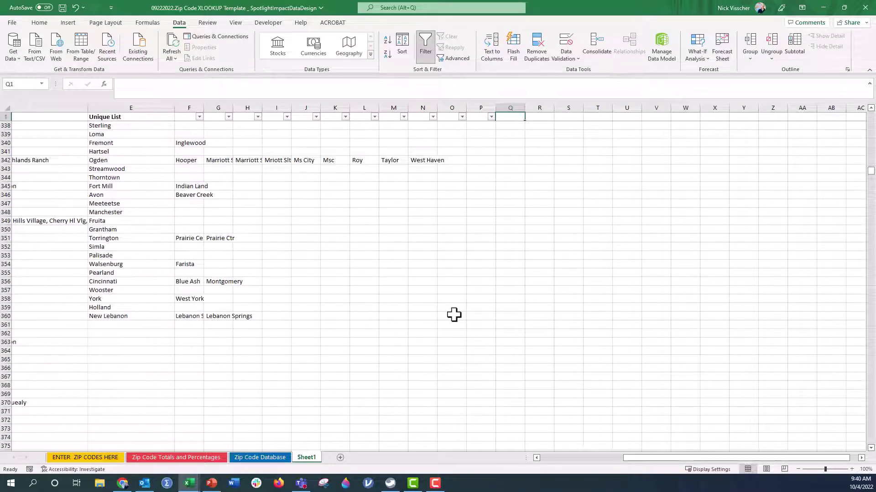
scroll(454, 315, down, 3)
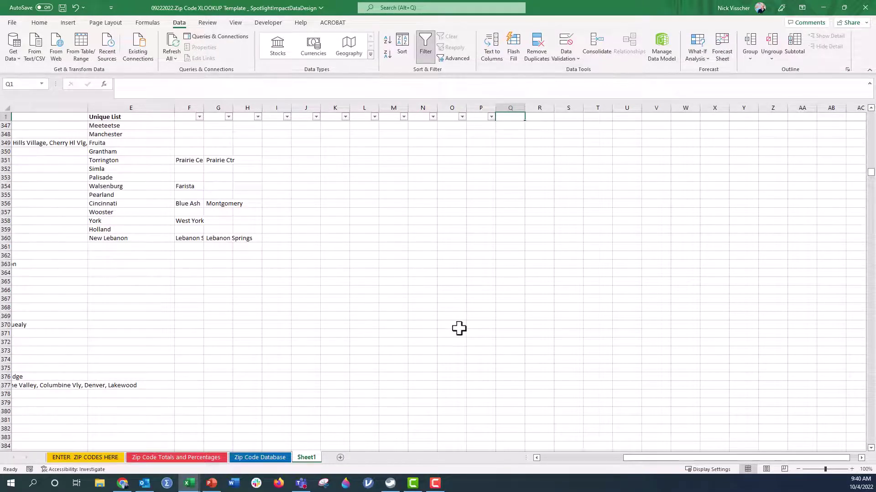
scroll(459, 328, up, 20)
scroll(459, 329, up, 20)
scroll(459, 330, up, 4)
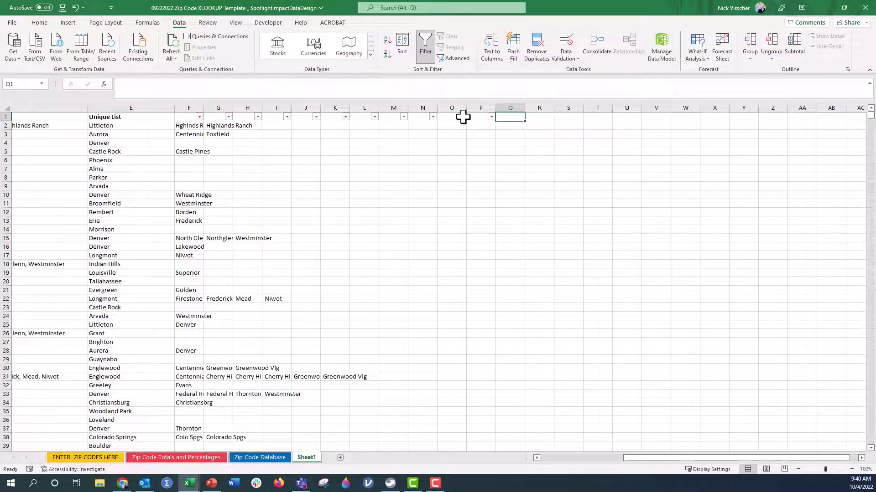
Delete the empty columns O and P, and check column N's filter list for entries
click(462, 117)
click(462, 117)
drag(449, 108, 474, 107)
right_click(479, 106)
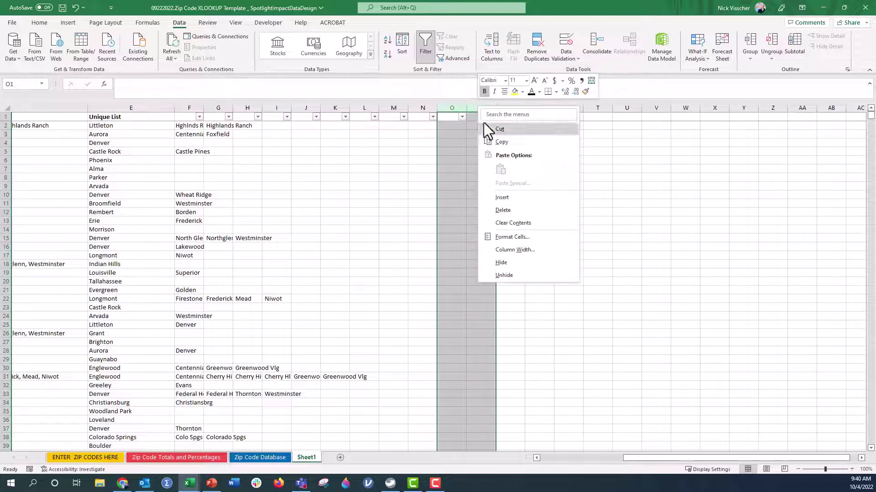
click(519, 211)
click(418, 119)
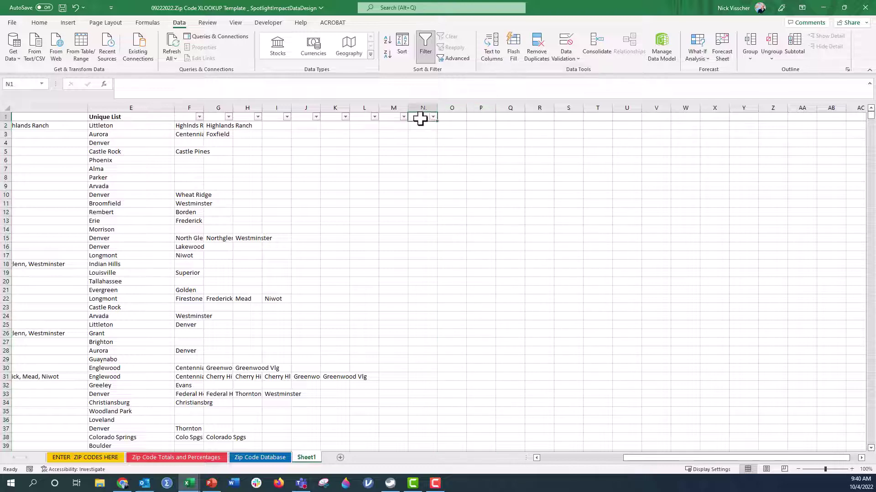
click(433, 117)
click(433, 117)
Enter the header Single List in P1 and begin a TOCOL formula in P2 with the array F2:N360
click(472, 118)
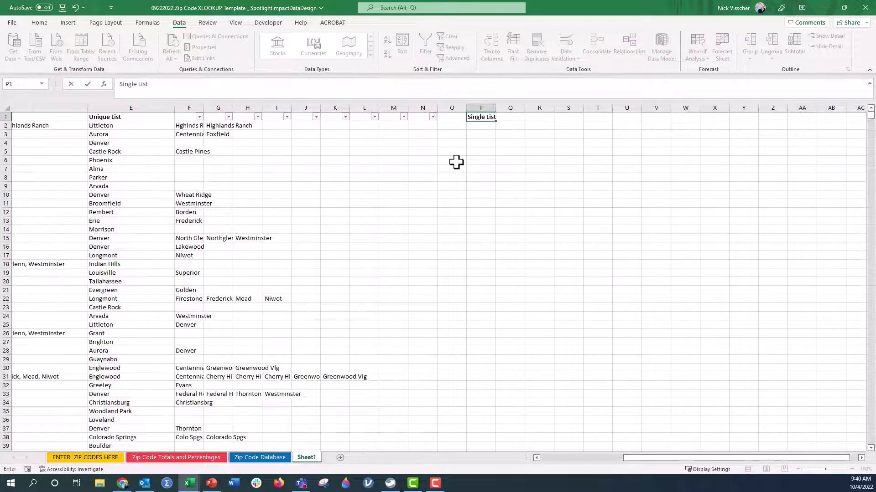
key(Return)
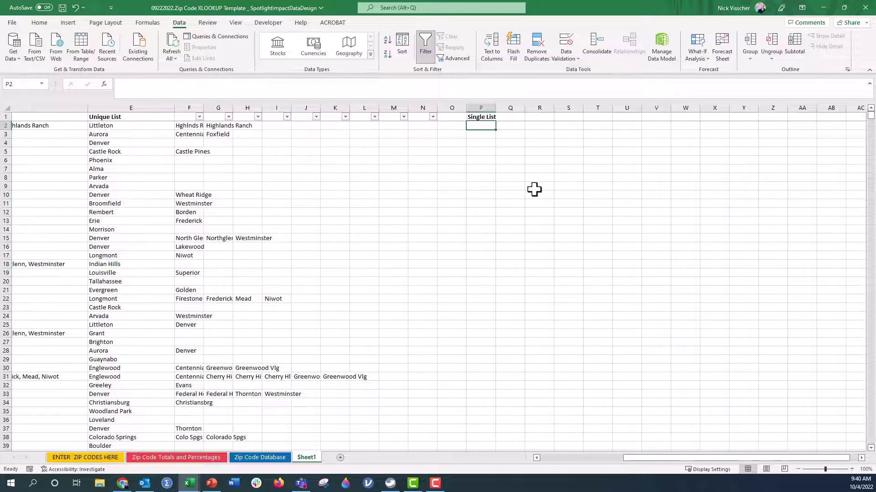
text(=)
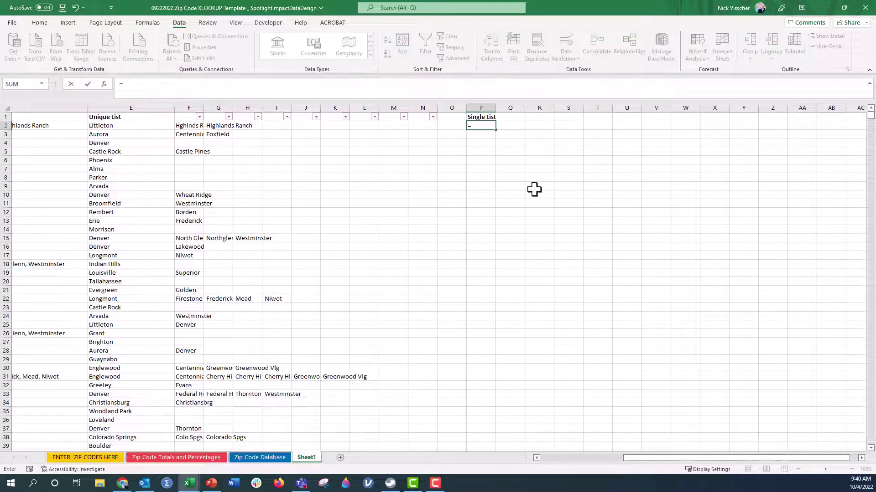
text(toco)
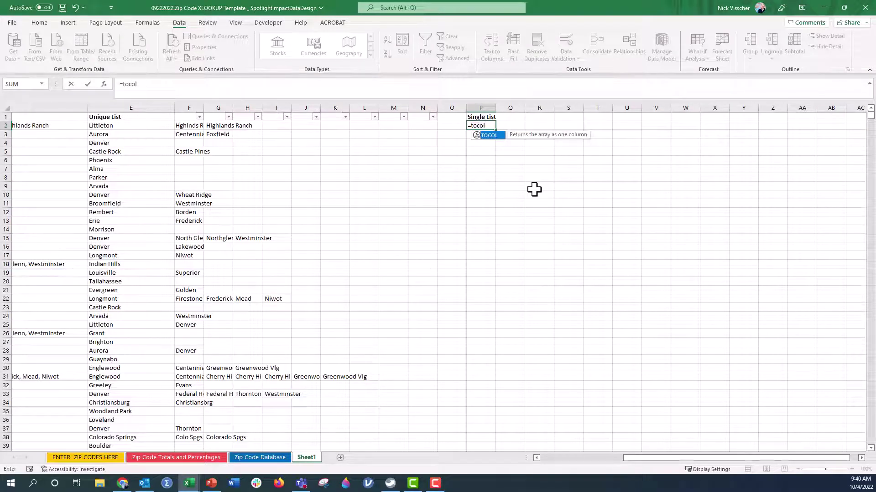
text(l()
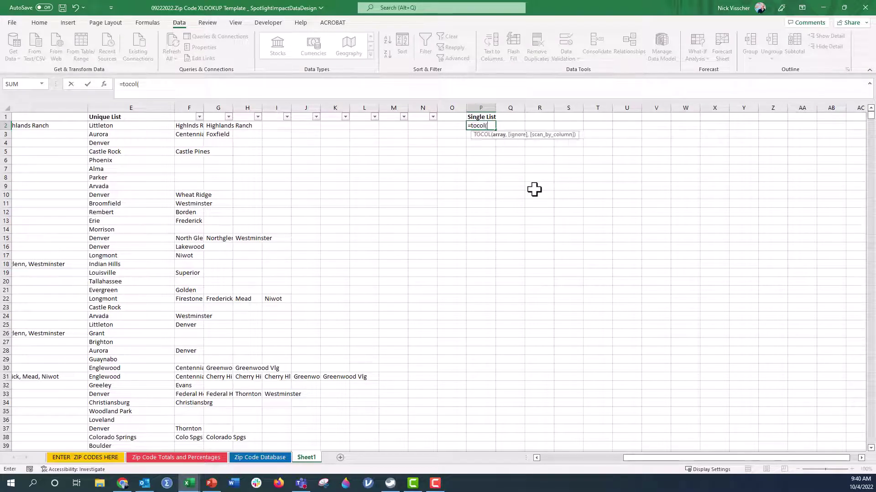
click(181, 124)
drag(181, 124, 420, 386)
drag(424, 435, 415, 237)
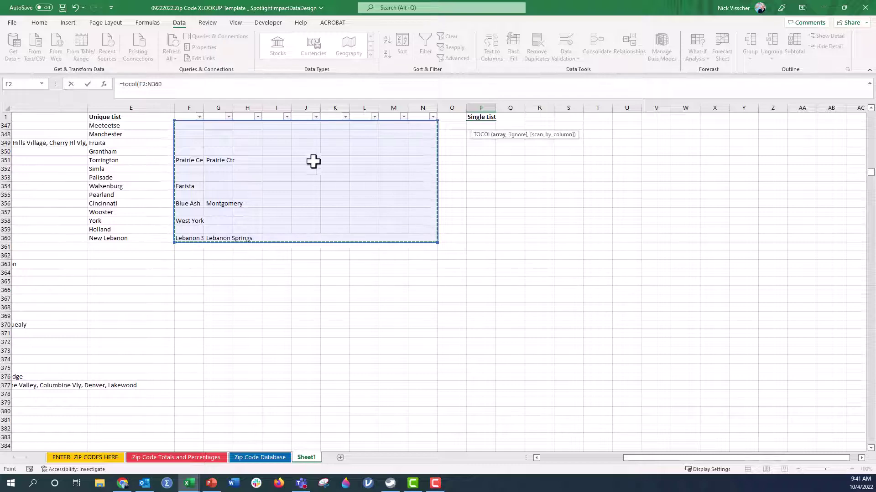
Complete the P2 formula as =TOCOL(F2:N360,1,TRUE) to ignore blanks and scan by column
click(213, 88)
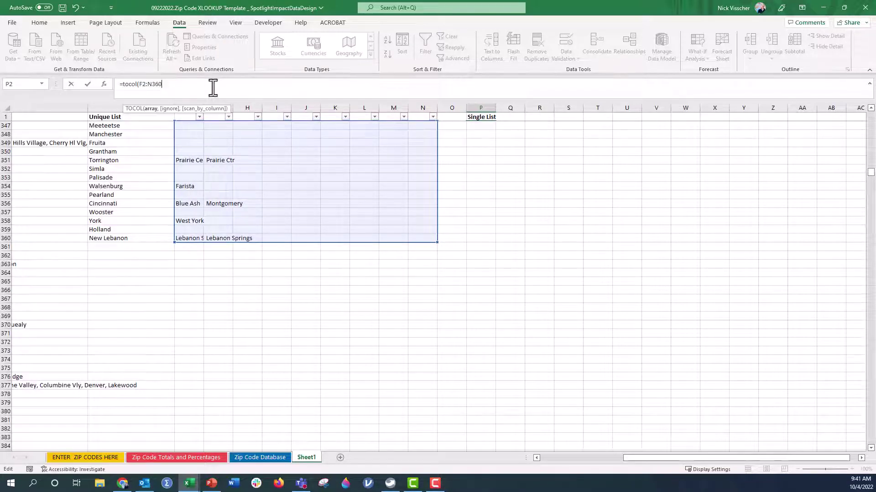
text(,)
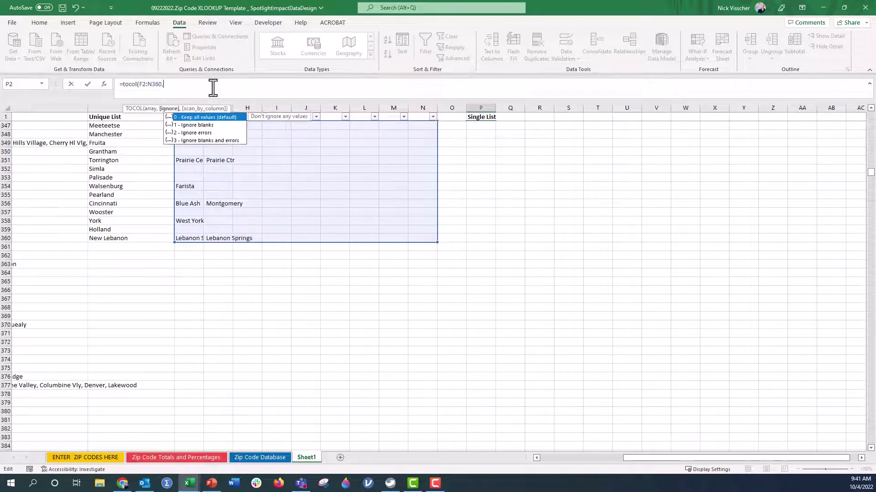
double_click(207, 127)
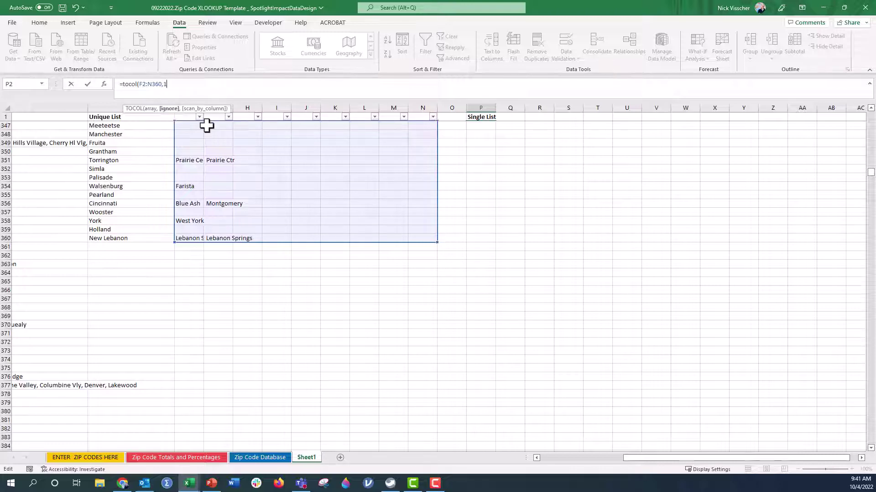
text(,)
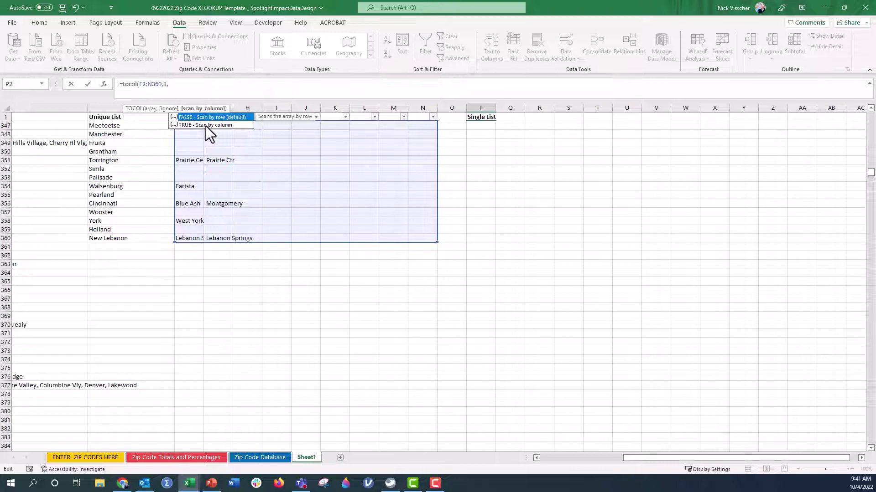
double_click(200, 125)
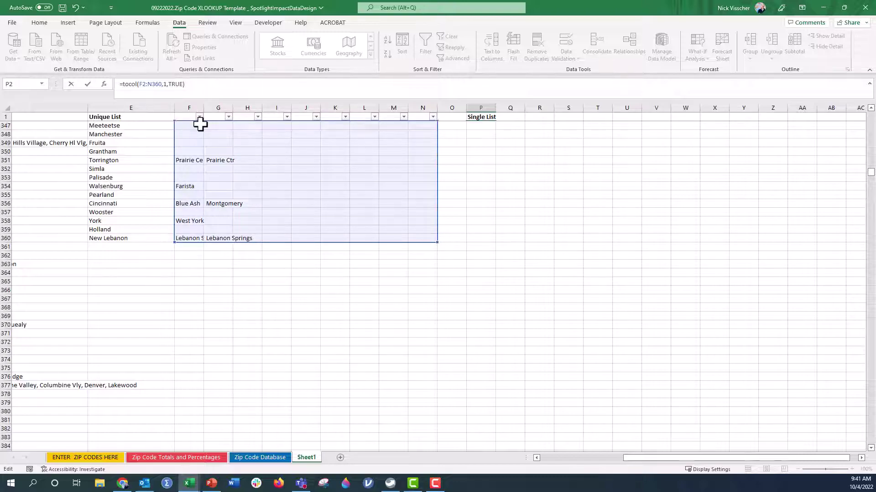
drag(870, 174, 871, 117)
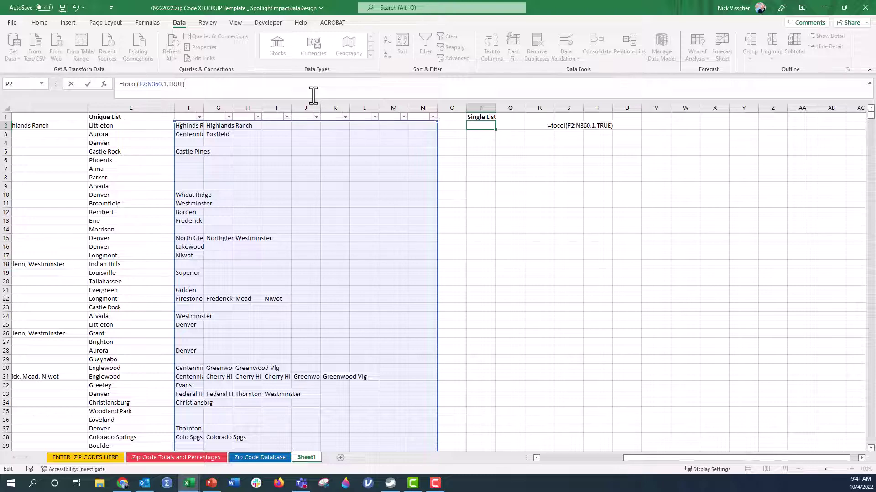
key(Return)
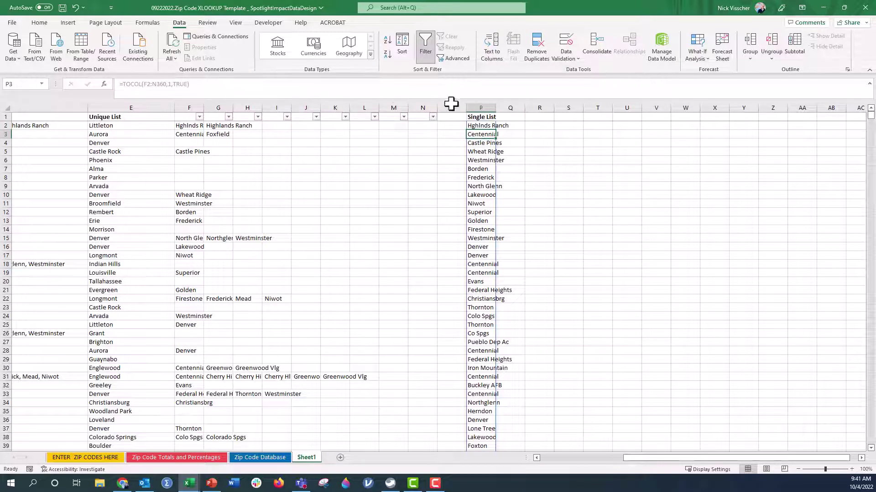
click(393, 108)
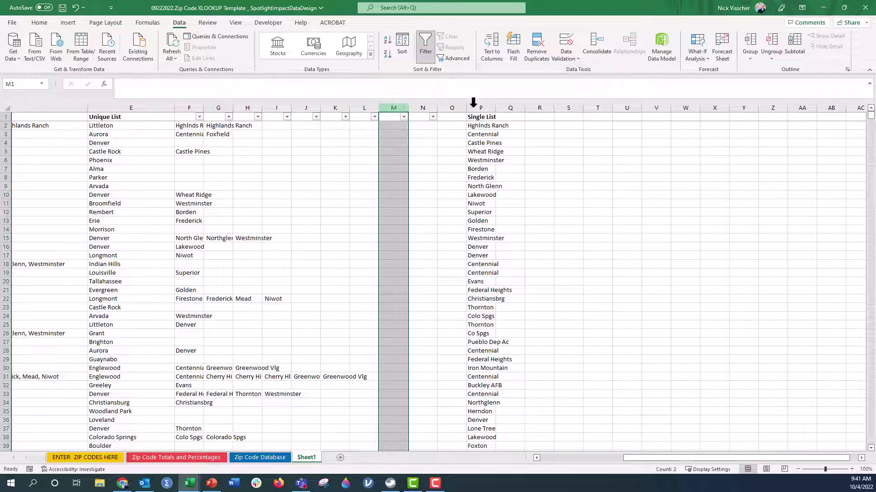
key(Down)
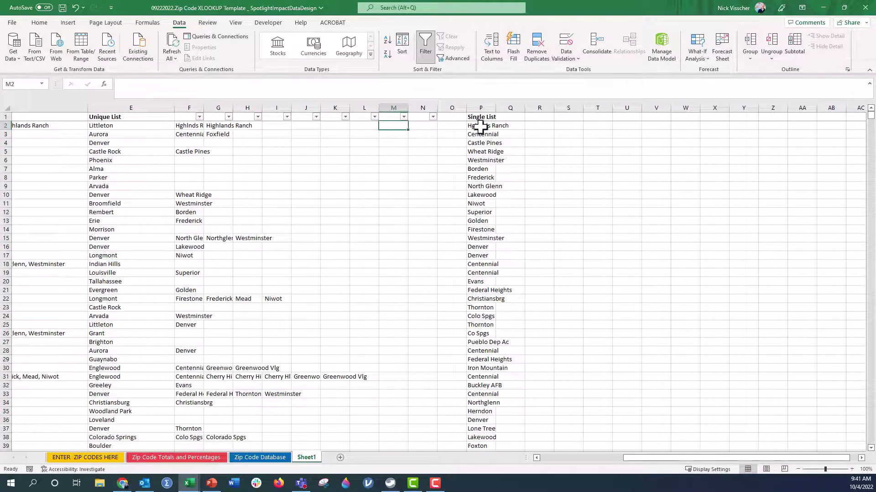
key(ctrl+space)
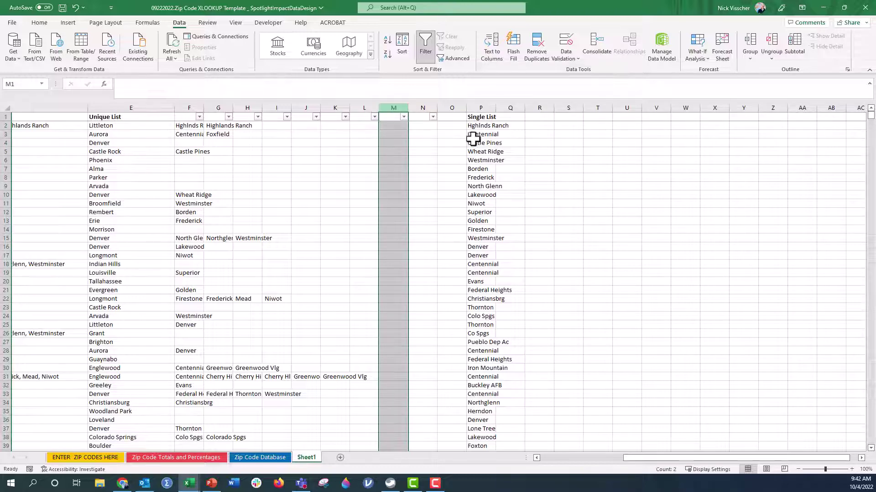
click(364, 221)
click(452, 229)
click(484, 117)
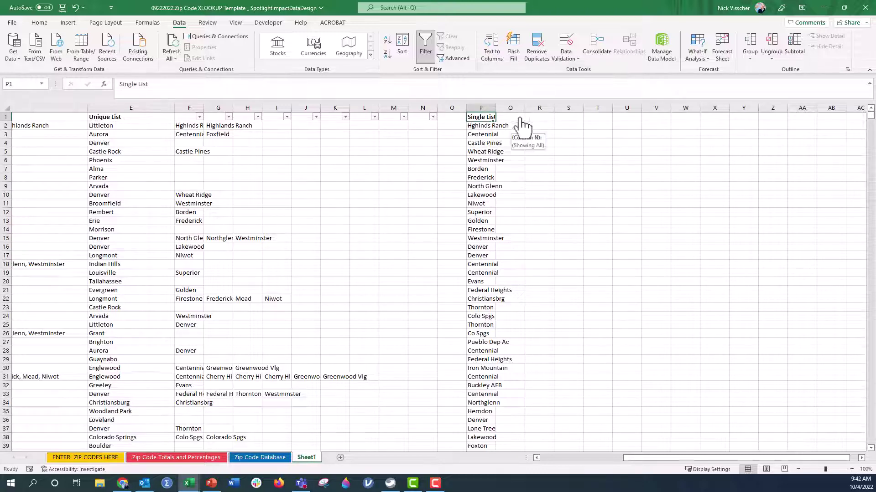
right_click(477, 110)
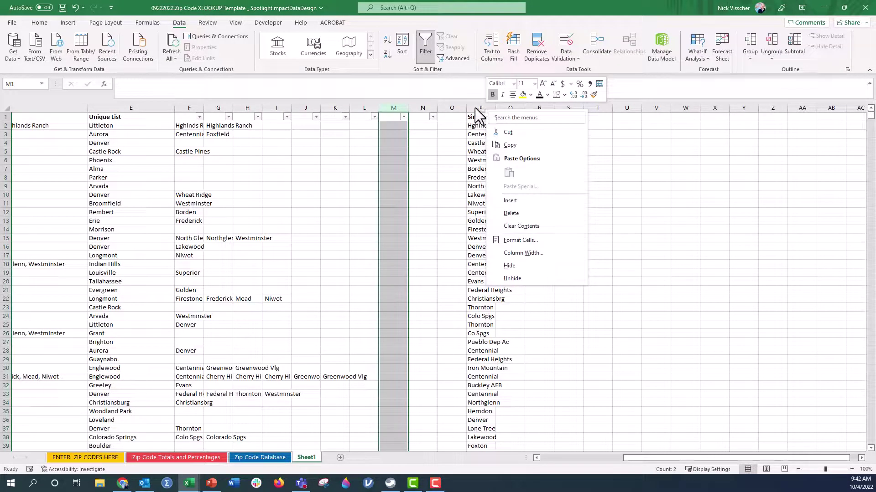
key(Escape)
Replace the TOCOL results in P2:P311 under Single List with static values by copying them and pasting values in place
click(335, 186)
key(Right)
key(Up)
key(Up)
key(Up)
key(Up)
key(Up)
key(Up)
key(Up)
key(Right)
key(Right)
key(Right)
key(Right)
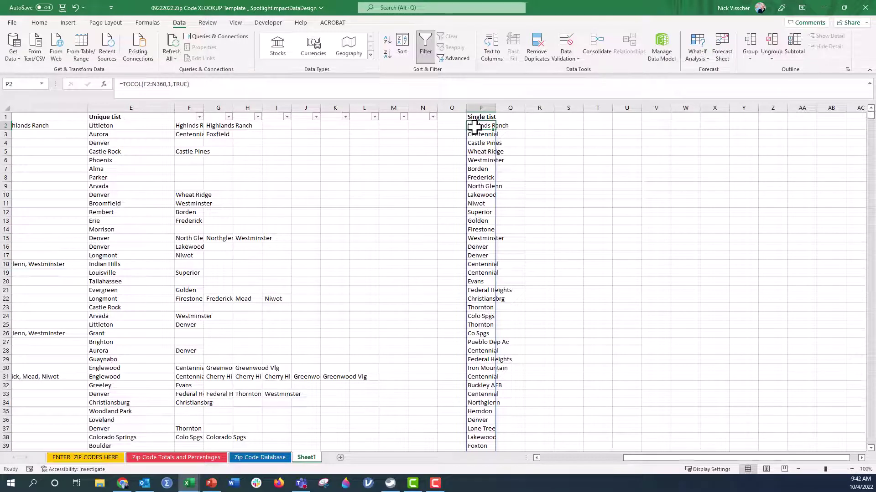
key(ctrl+shift+Down)
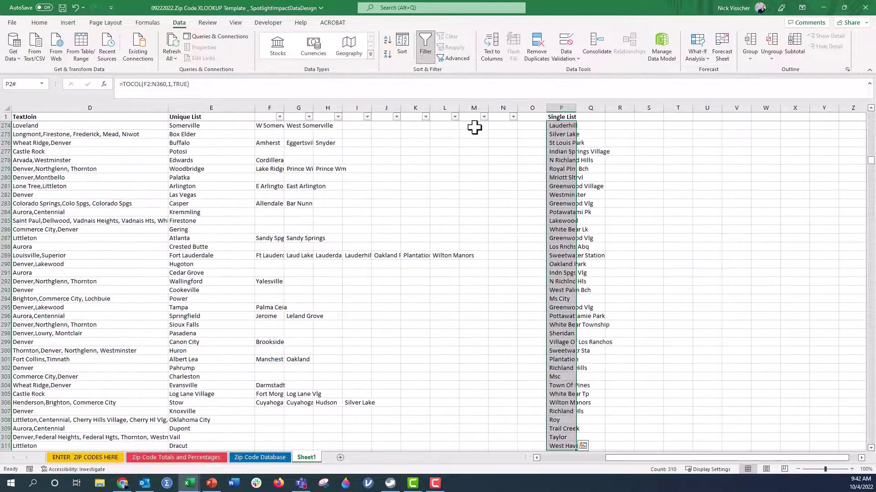
key(ctrl+c)
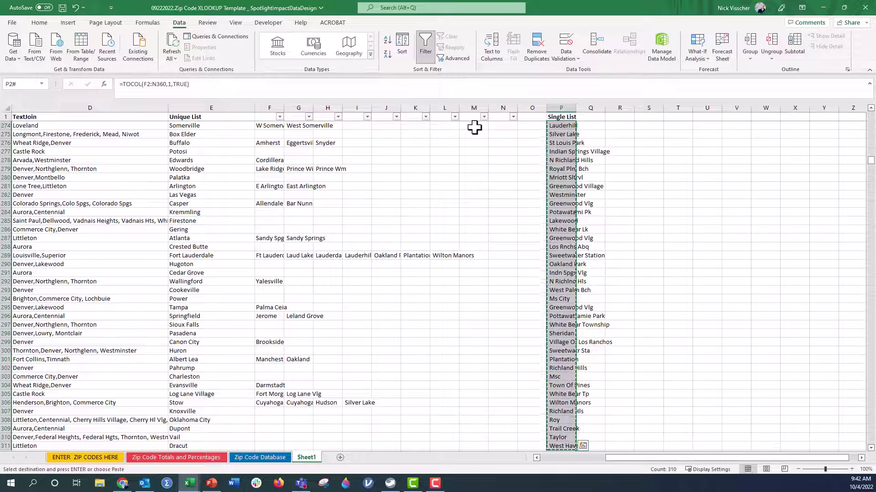
scroll(870, 166, down, 1)
drag(870, 166, 870, 117)
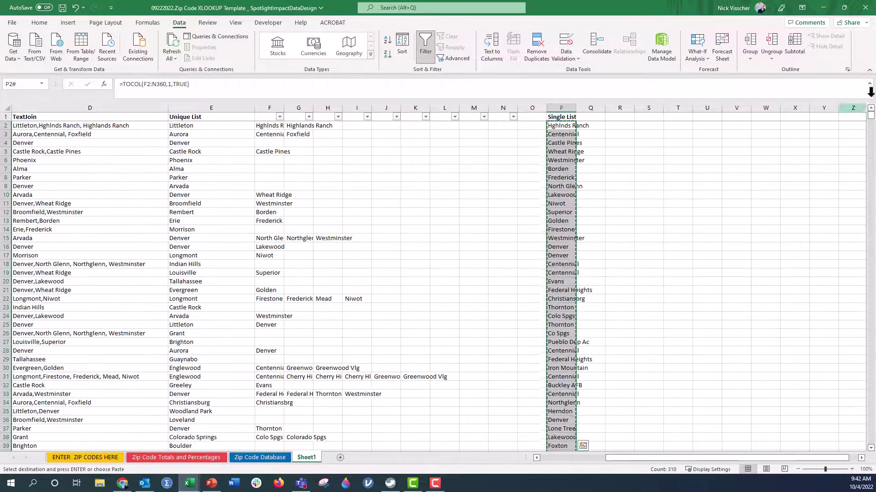
right_click(558, 123)
click(595, 191)
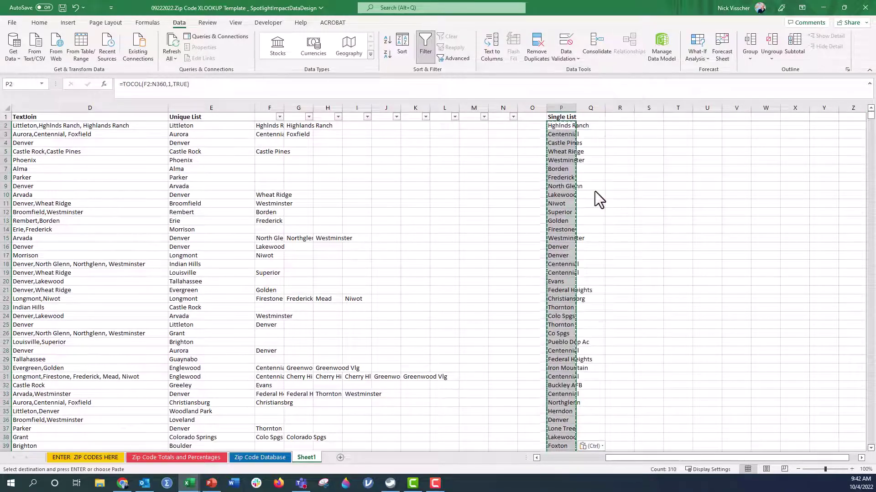
click(565, 123)
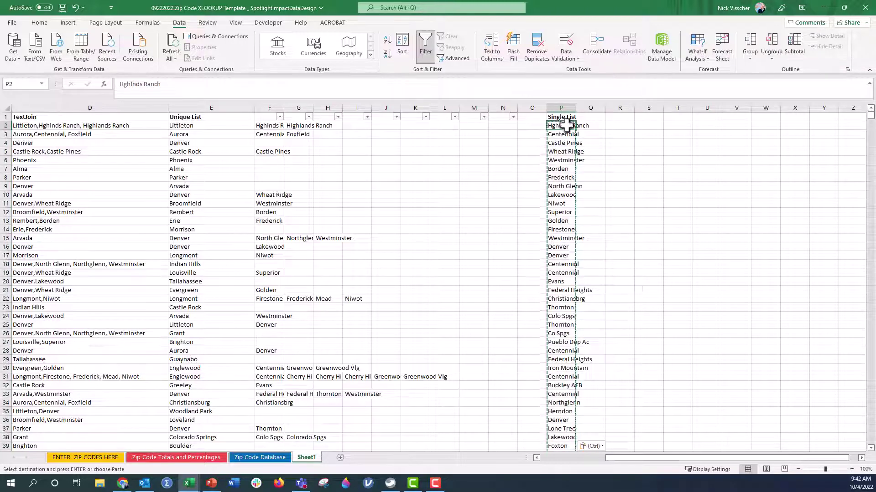
Examine the city names in the Single List column for duplicate entries
scroll(707, 459, right, 1)
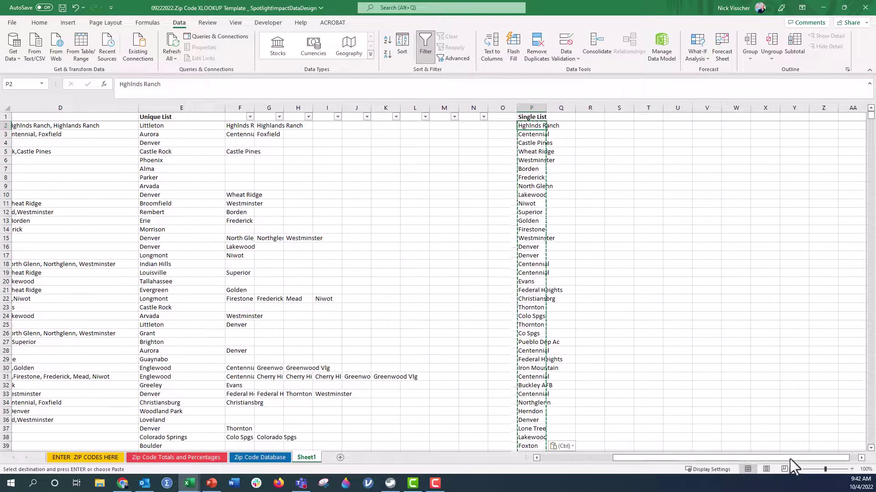
click(861, 458)
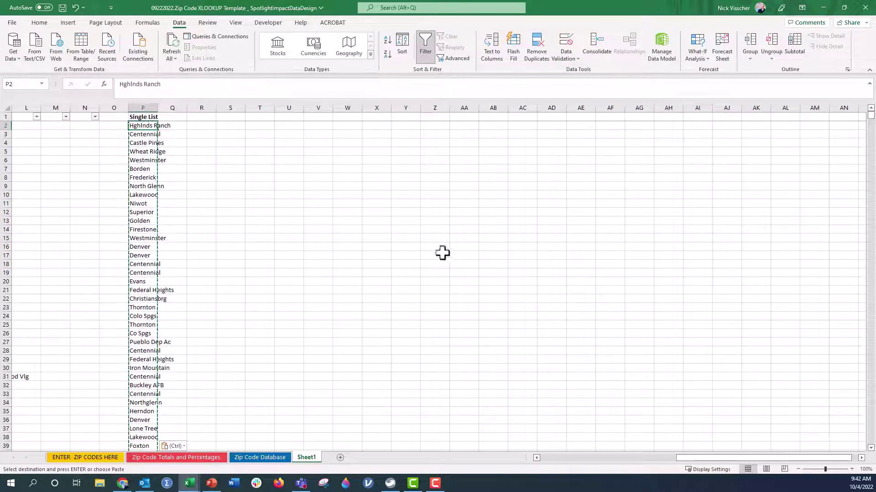
click(140, 105)
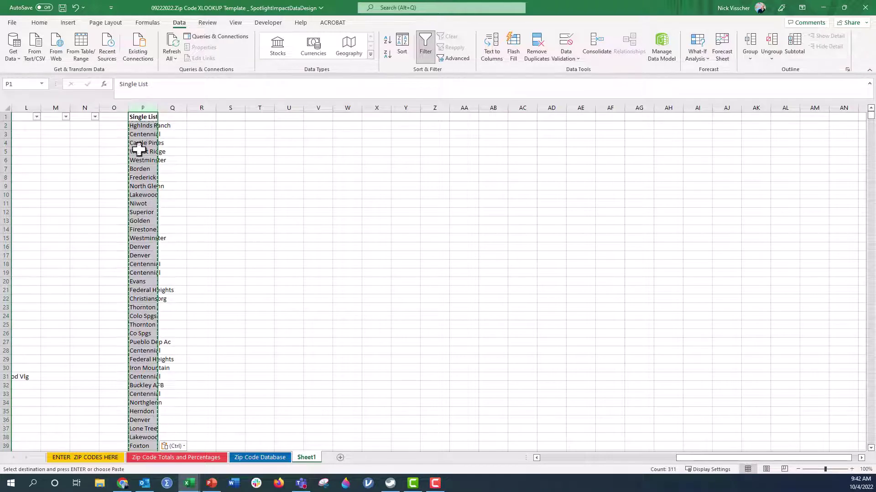
click(138, 245)
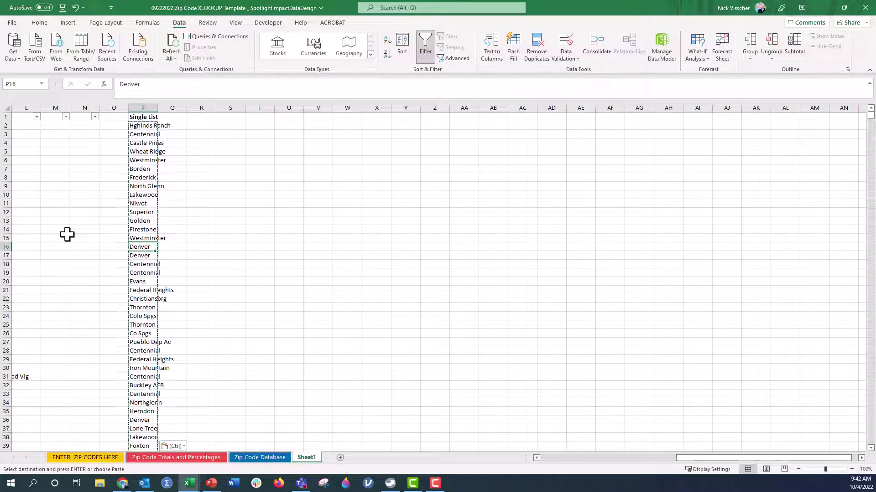
key(Down)
key(Down)
key(Down)
key(Down)
key(Up)
key(Up)
key(Up)
key(Up)
key(Up)
key(Up)
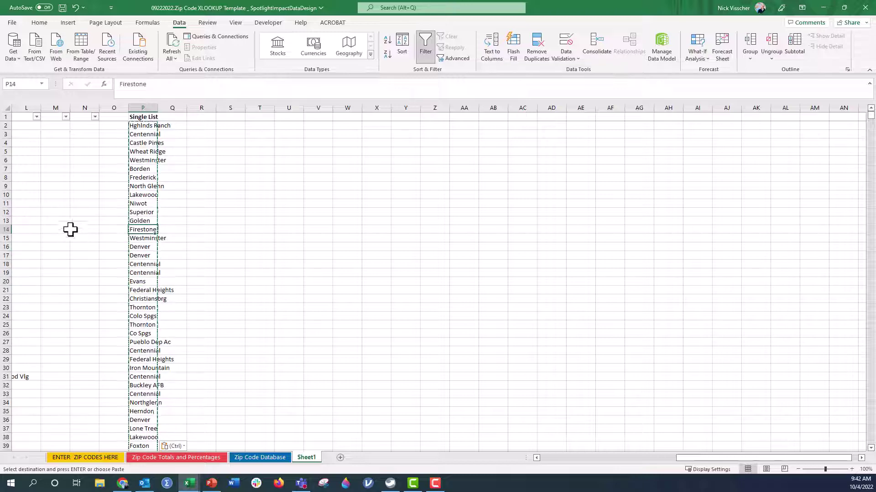
click(149, 108)
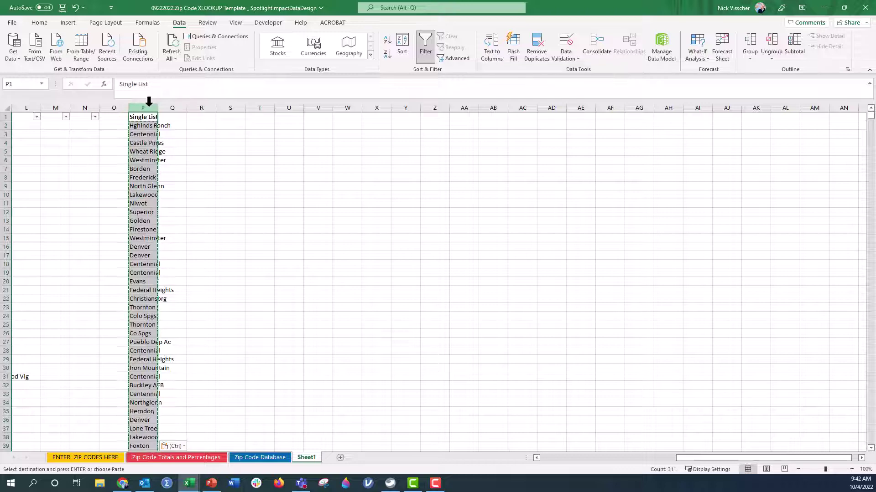
Enter the header Unique List Final in cell R1
click(205, 118)
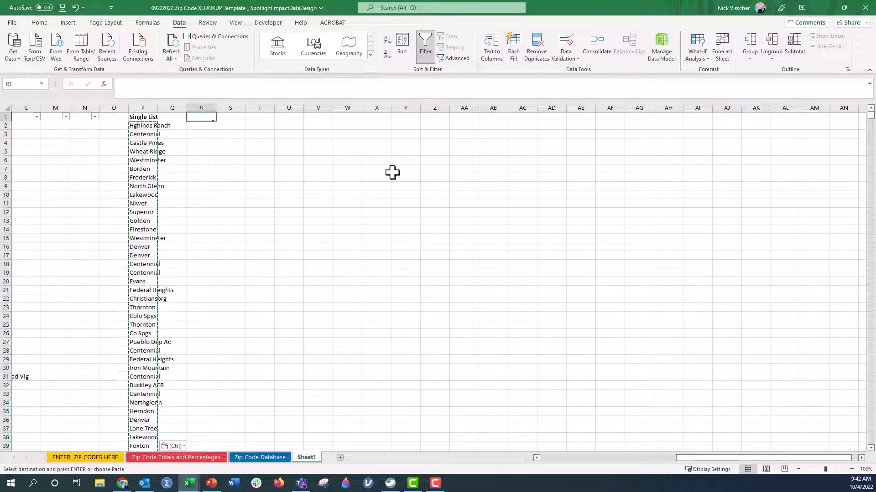
text(Unique)
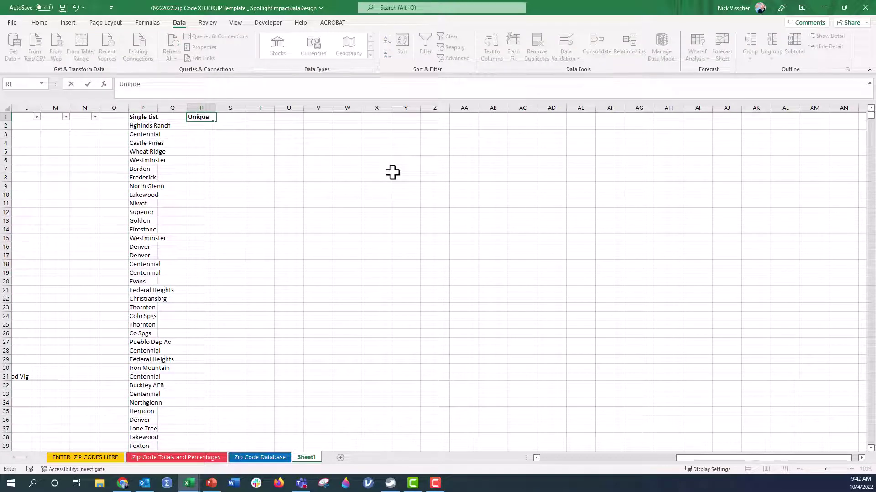
text( List Final)
key(Return)
Extract the distinct cities in R2 with =UNIQUE(P2:P311) and autofit column R
text(=unique()
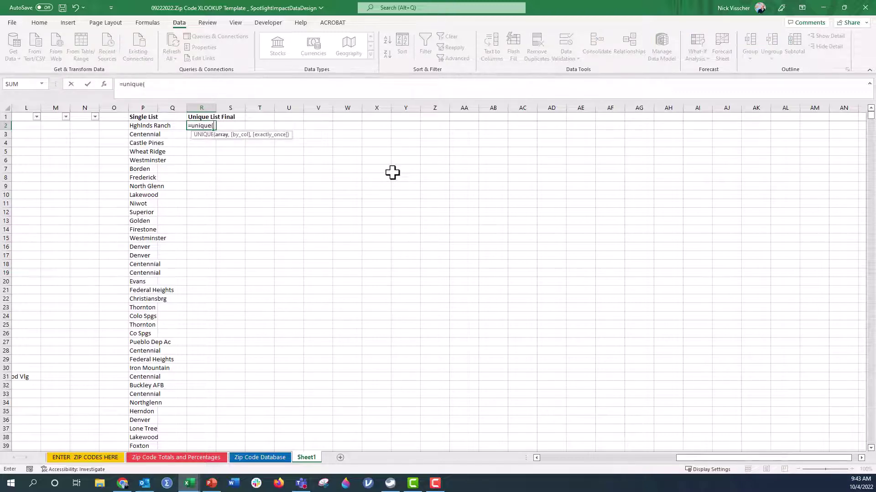
click(138, 126)
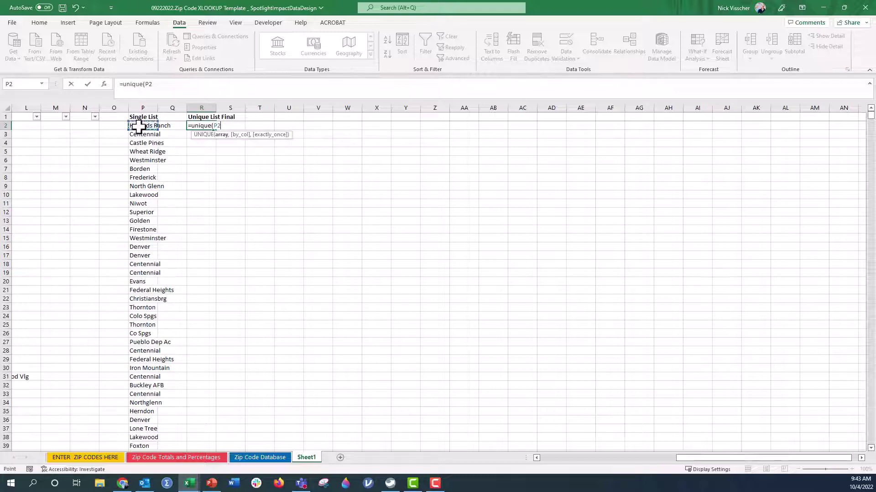
key(ctrl+shift+Down)
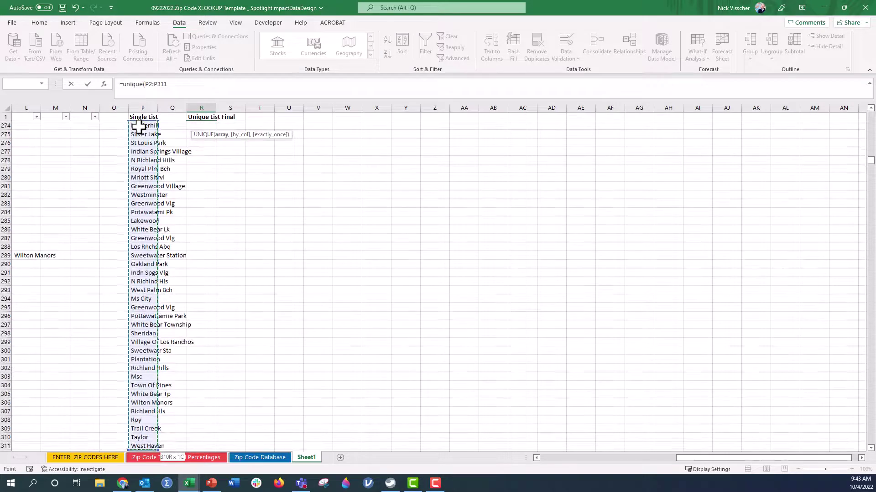
text())
key(Return)
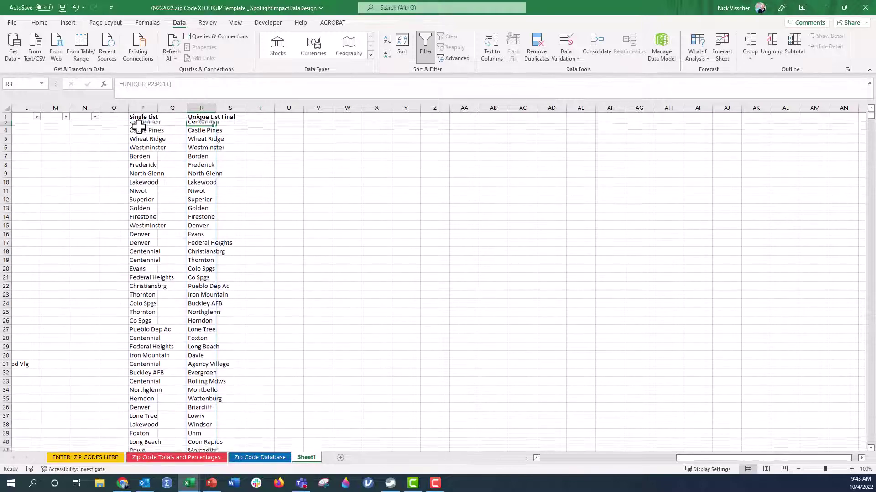
double_click(216, 108)
Convert the UNIQUE results in R2:R264 to static values by copying them and pasting values over the same range
scroll(260, 275, down, 20)
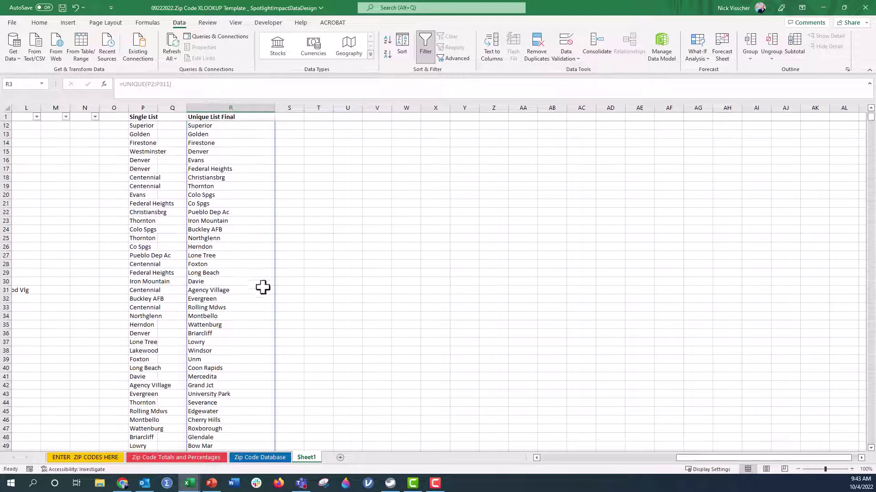
scroll(278, 349, down, 20)
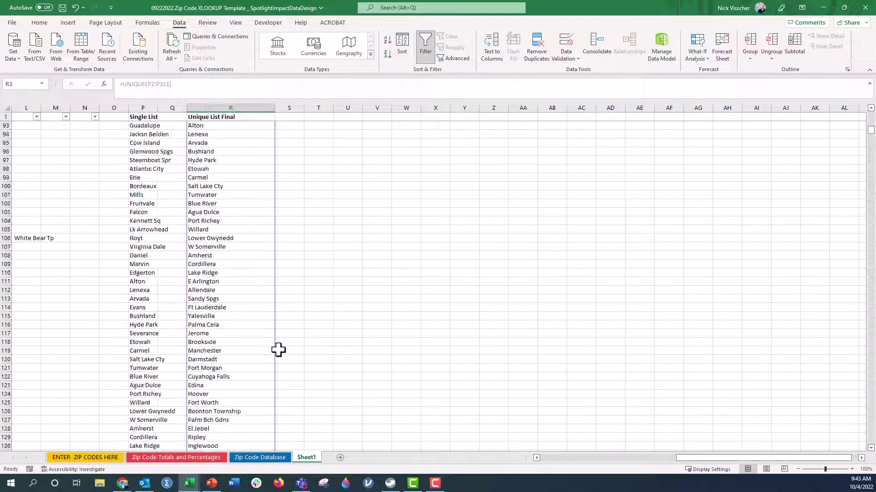
scroll(278, 349, down, 20)
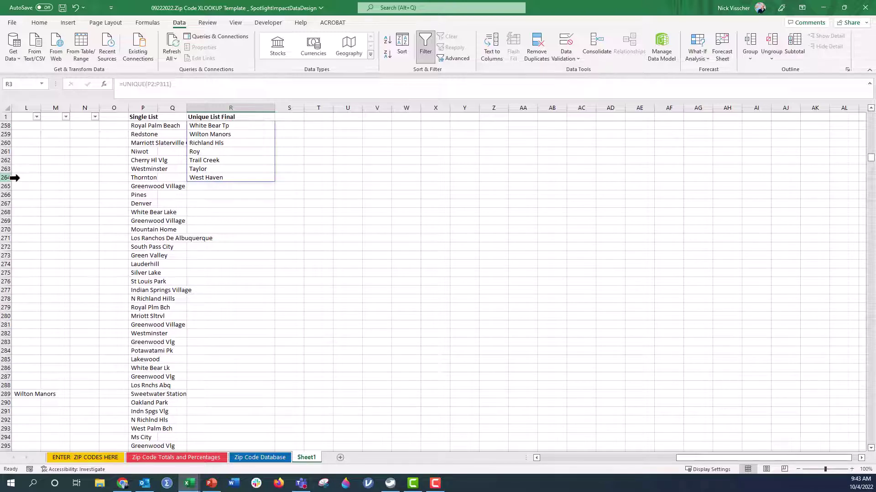
scroll(464, 300, up, 20)
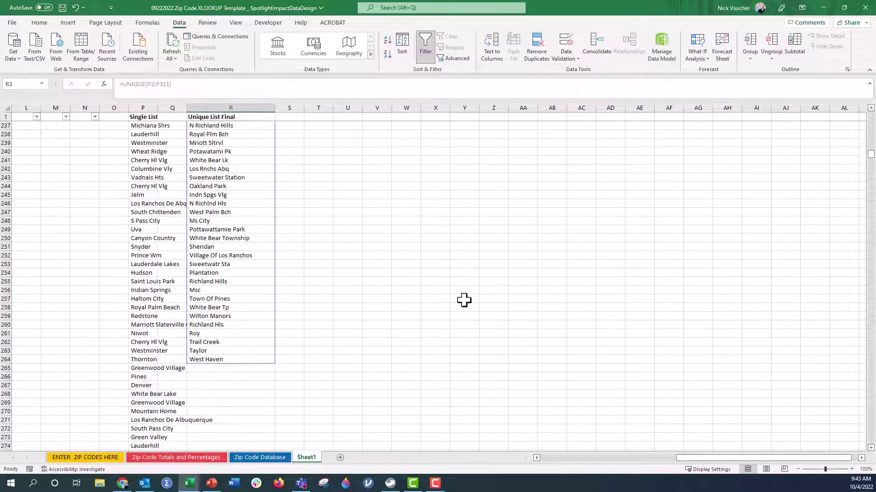
scroll(464, 300, up, 20)
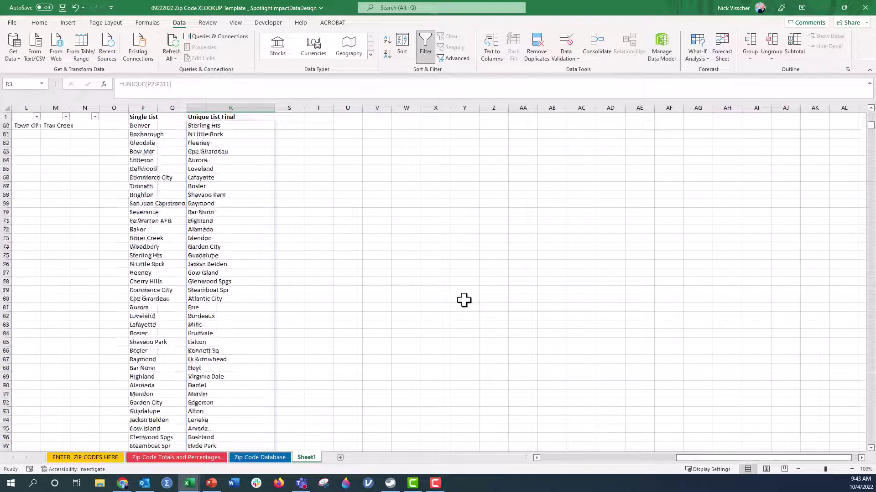
click(213, 125)
key(ctrl+shift+Down)
key(ctrl+c)
scroll(319, 203, up, 20)
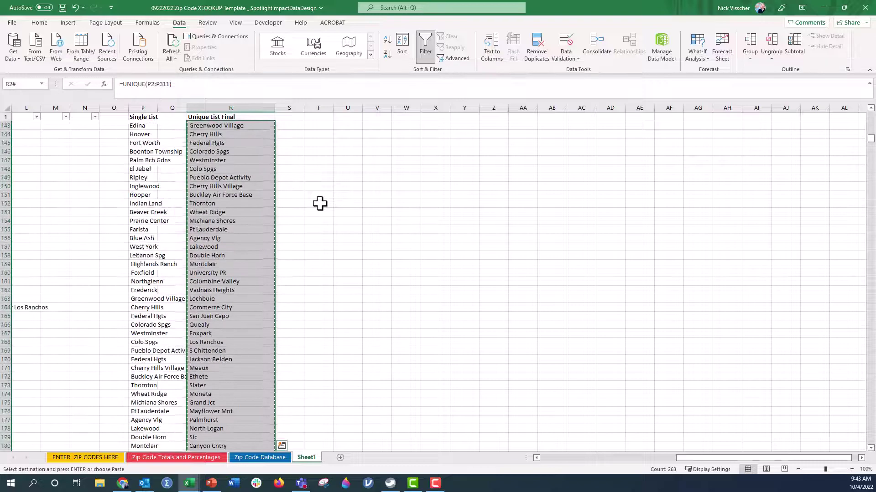
scroll(870, 145, up, 2)
scroll(871, 148, up, 20)
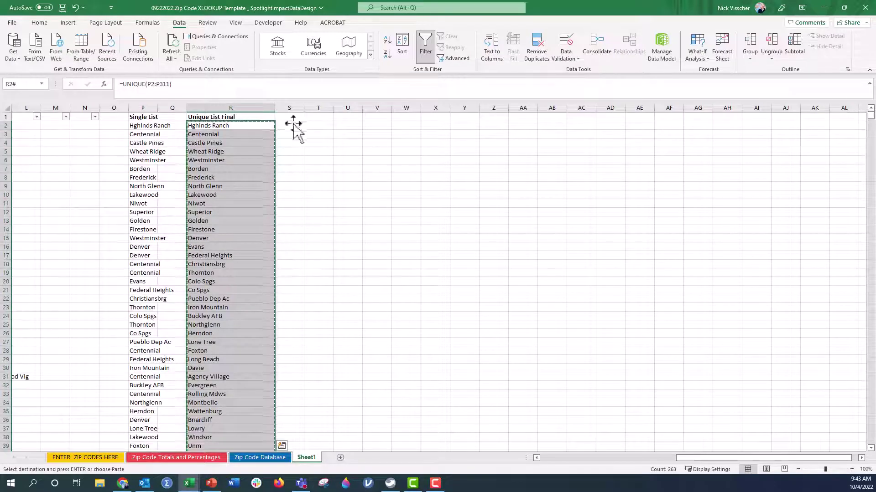
click(272, 128)
right_click(272, 127)
click(307, 187)
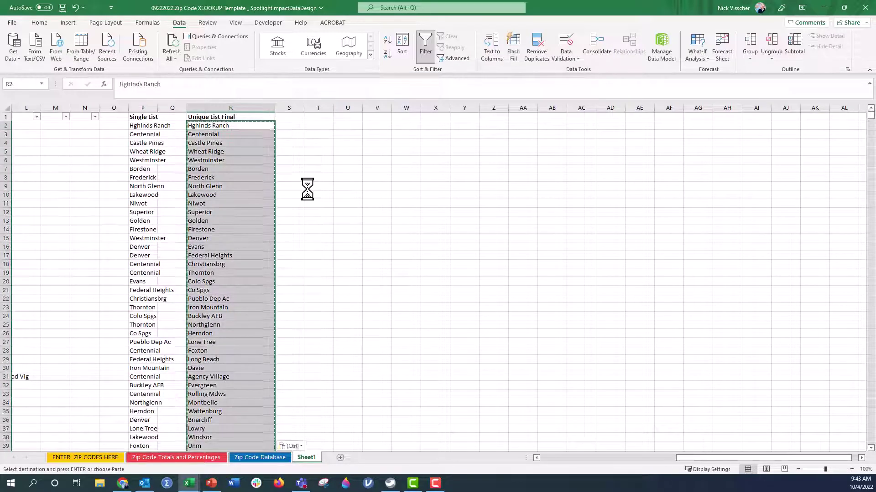
click(231, 150)
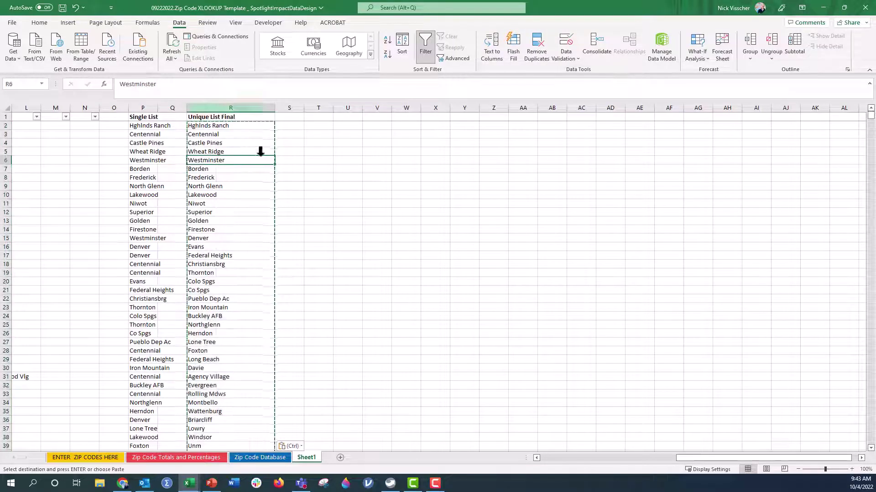
click(230, 127)
Check the Unique List Final column for spelling variants of the same city, such as Colo Spgs and Co Spgs
click(224, 105)
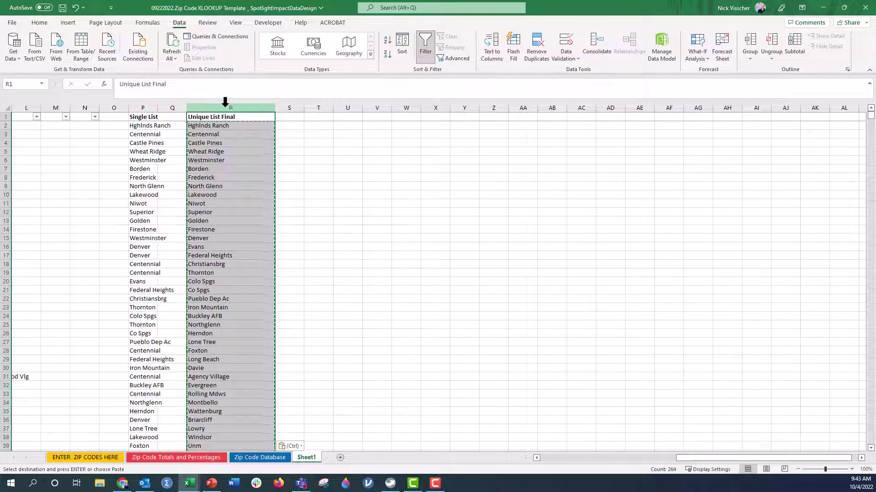
click(226, 126)
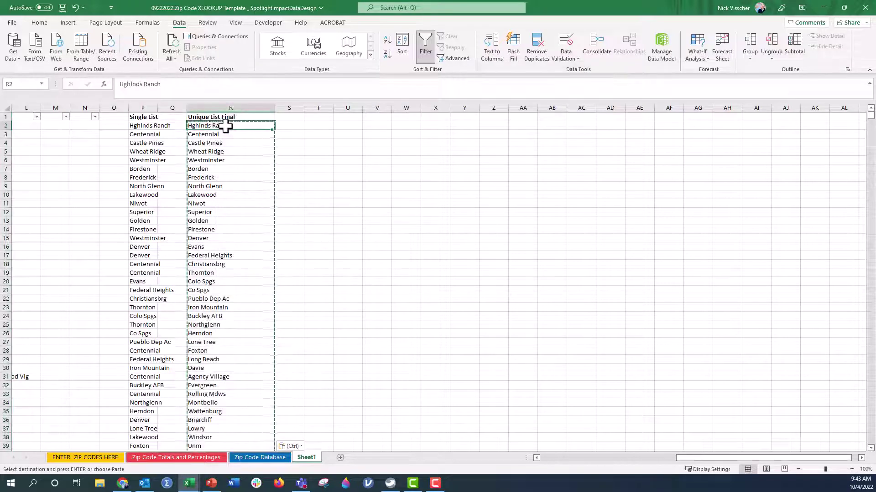
click(239, 254)
click(242, 282)
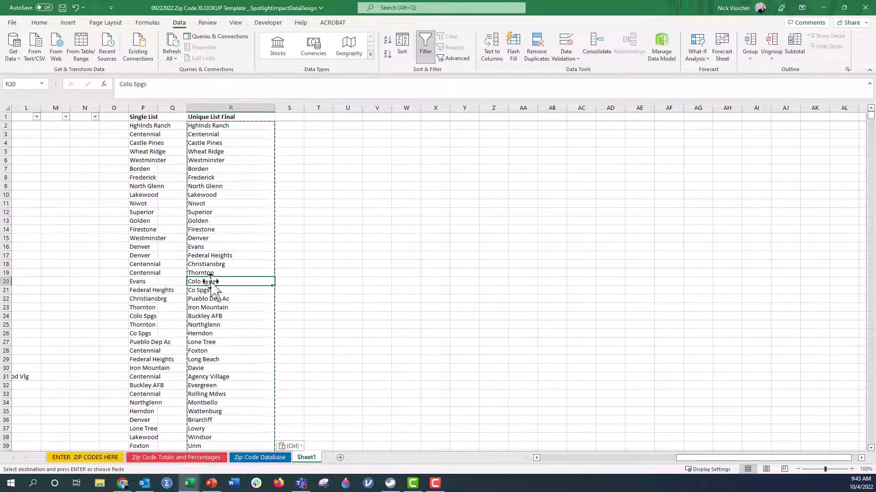
click(219, 291)
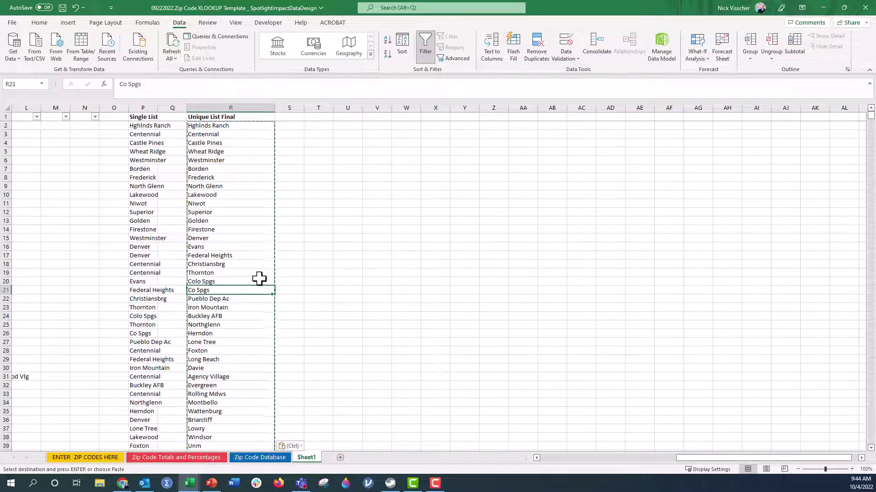
Look through the rest of the unique city list for further naming variants of the same places
scroll(259, 278, down, 7)
scroll(259, 278, down, 4)
scroll(252, 278, down, 2)
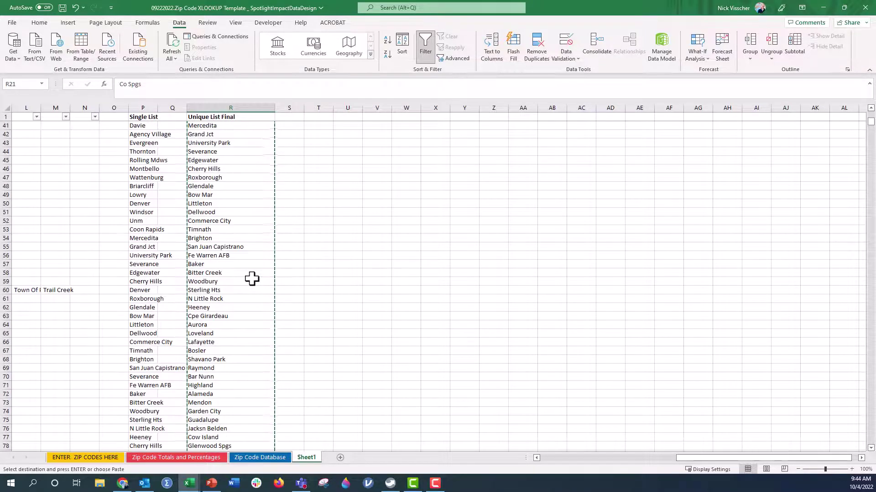
scroll(251, 279, down, 3)
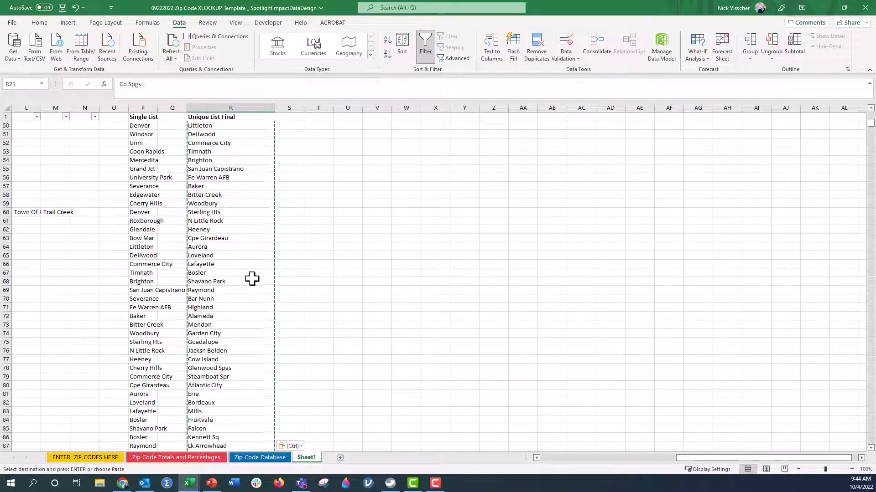
scroll(252, 279, down, 10)
scroll(251, 278, up, 13)
scroll(252, 278, up, 13)
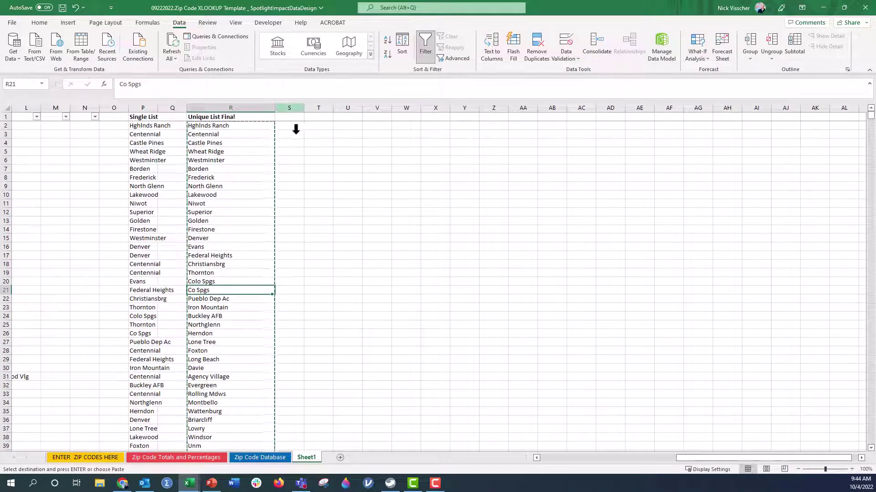
Widen column S and enter the header Sequence in S1
drag(304, 108, 335, 107)
click(307, 117)
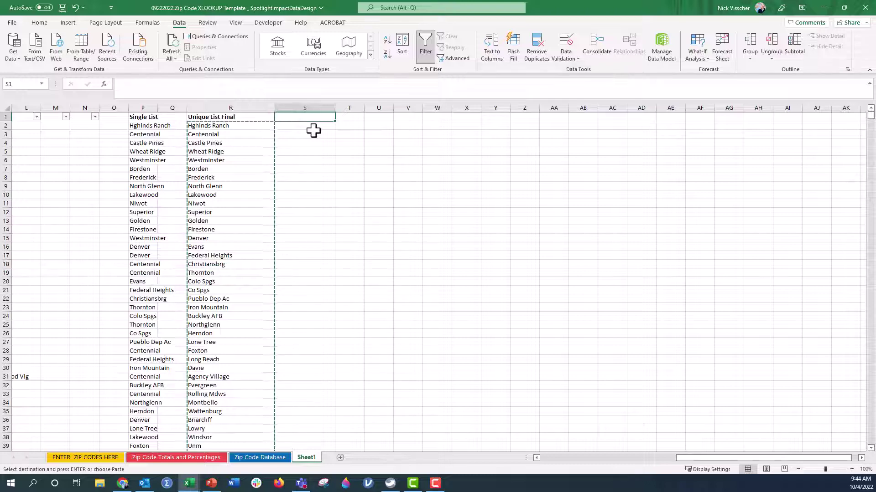
text(Sequence)
key(Return)
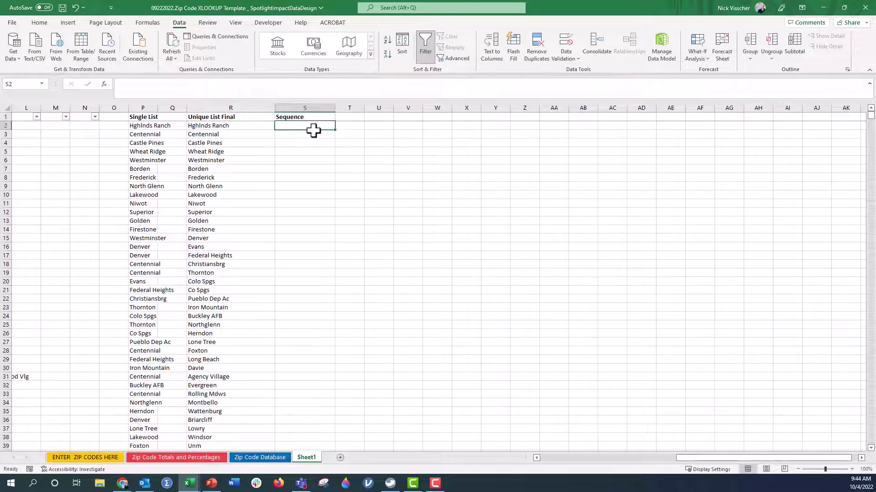
Number the unique cities from S2 with =SEQUENCE(243,1) and check where the numbering ends against the city list
text(=sequence()
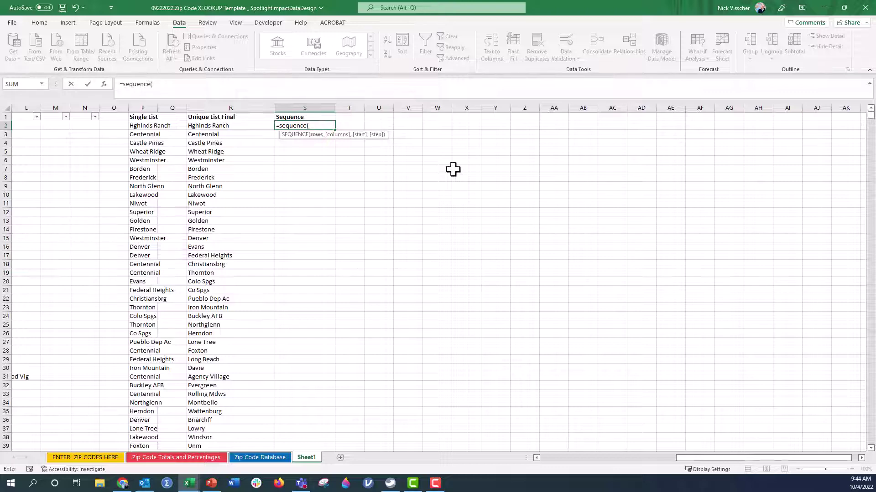
text(243,1))
key(Return)
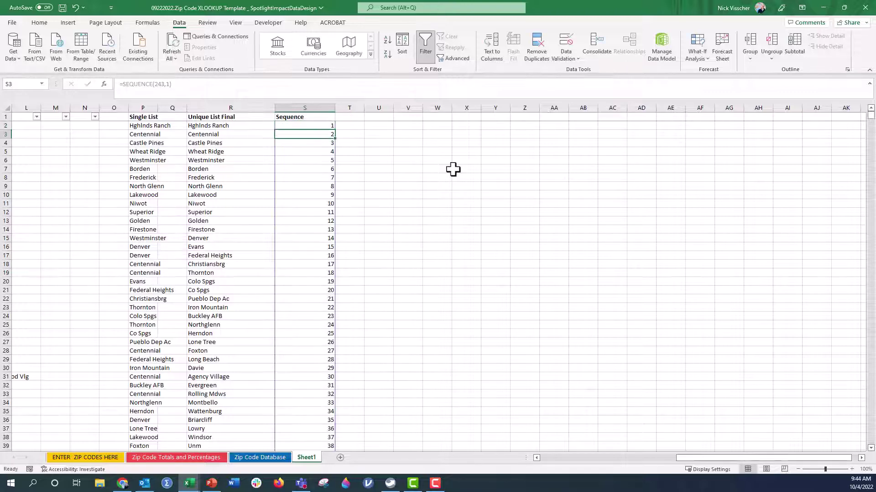
click(318, 125)
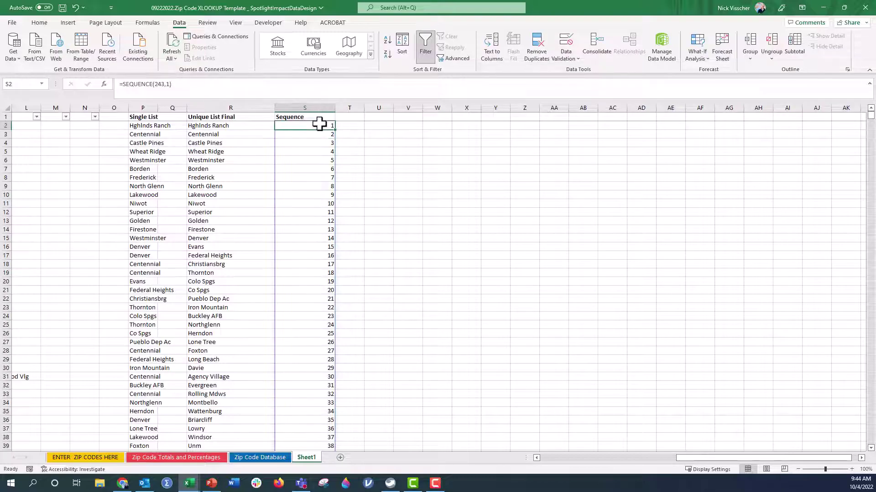
scroll(339, 242, down, 12)
scroll(350, 308, down, 20)
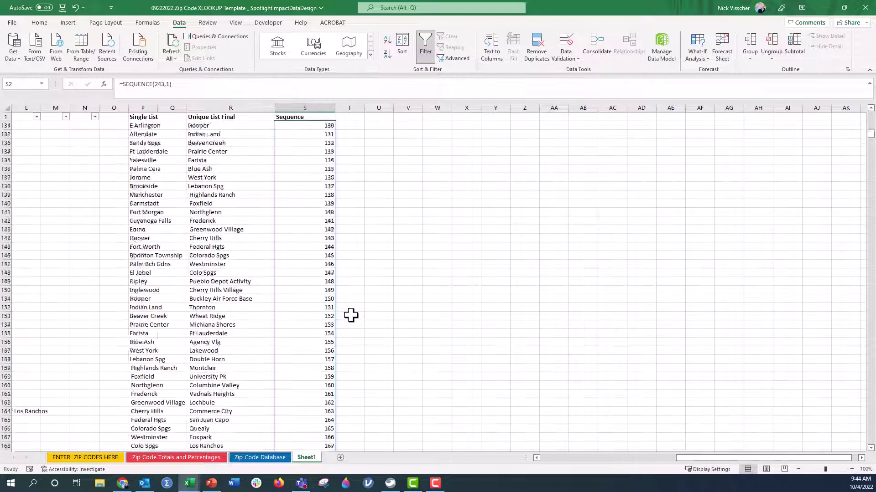
scroll(350, 315, down, 7)
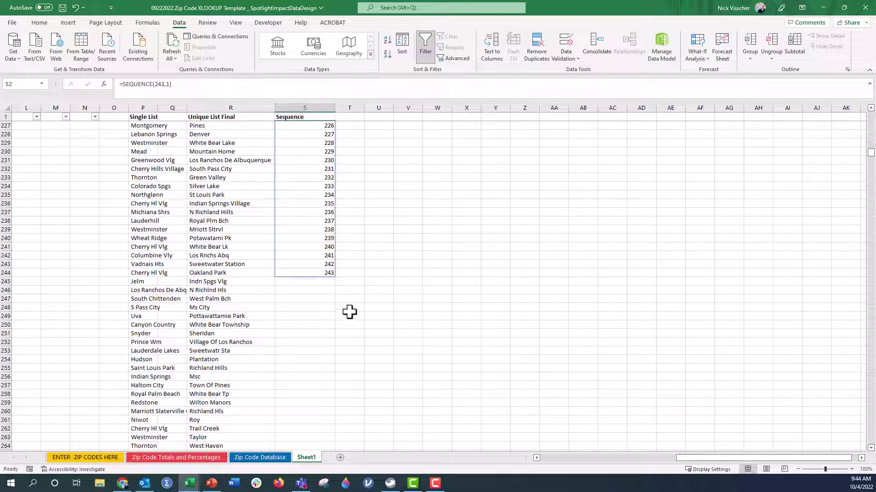
Convert the SEQUENCE results in S2:S244 to static values by copying them and pasting values over the same range
scroll(331, 271, down, 2)
click(307, 213)
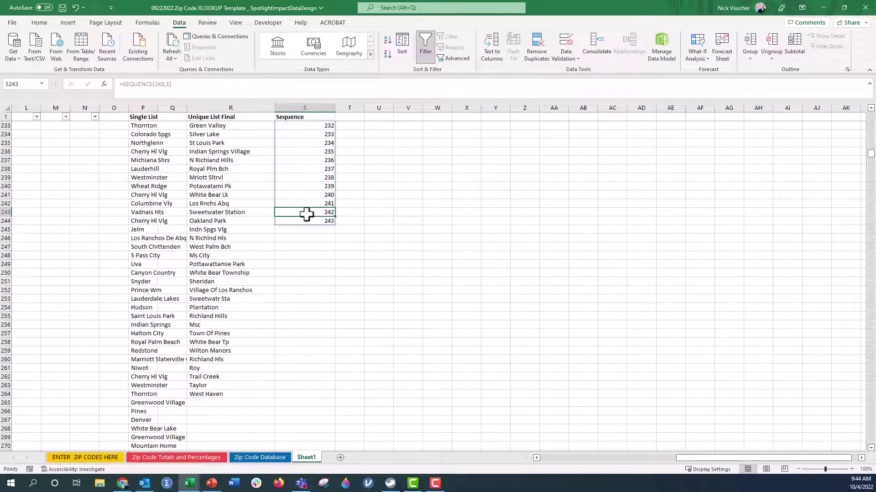
drag(304, 214, 305, 123)
key(ctrl+c)
right_click(303, 123)
click(338, 187)
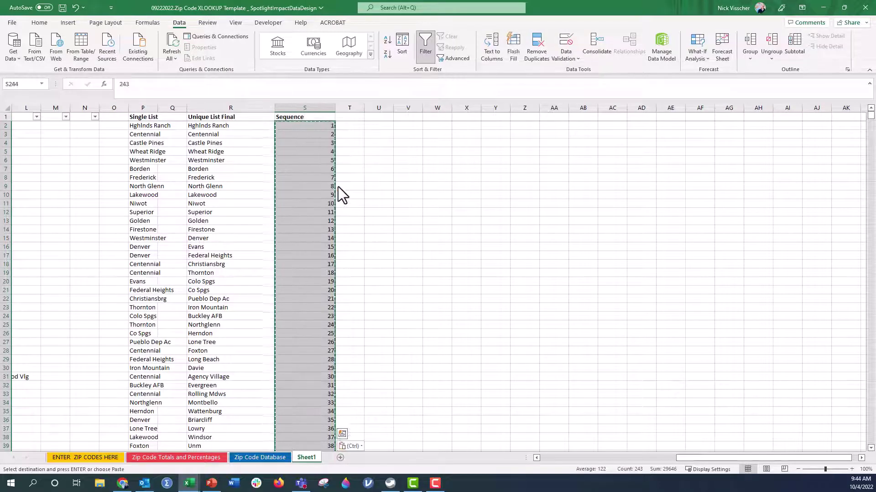
Try to extend the numbering to the end of the city list by auto-filling down from S2:S4
drag(316, 125, 318, 142)
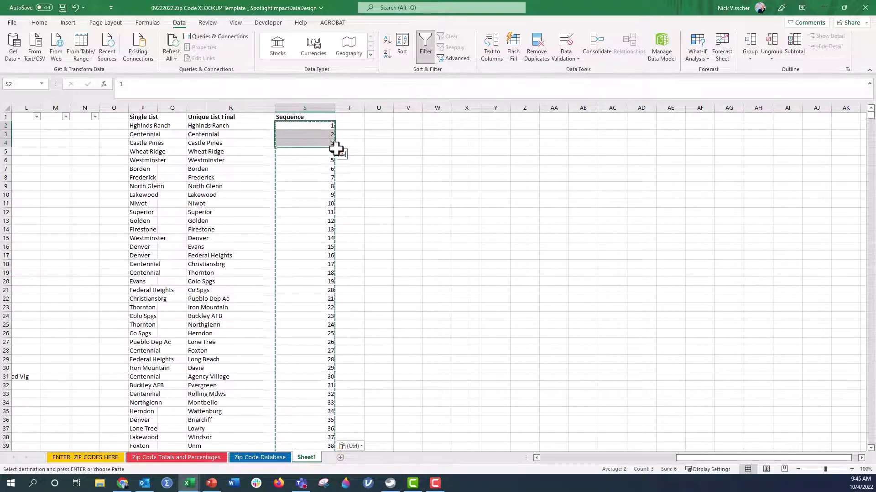
double_click(335, 147)
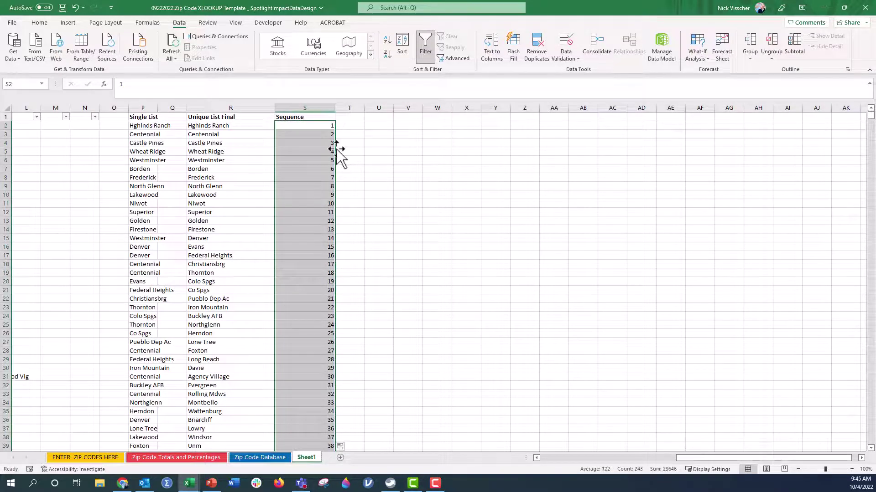
scroll(283, 254, down, 11)
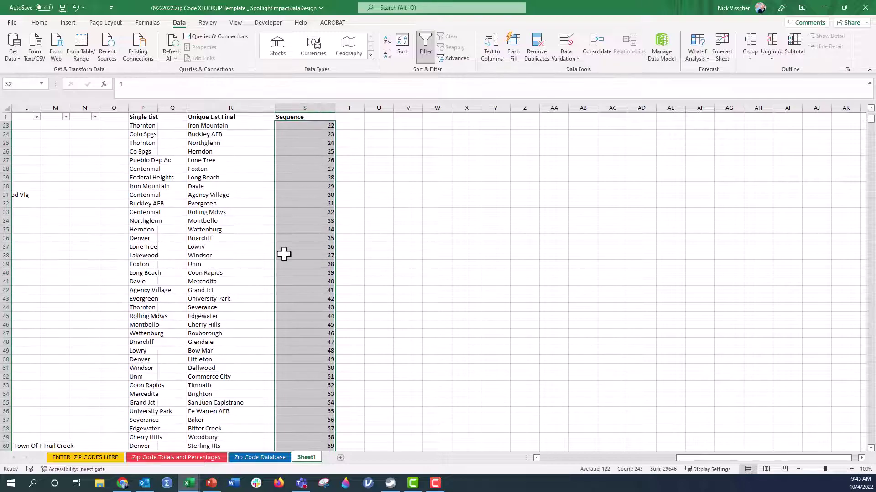
scroll(284, 254, down, 20)
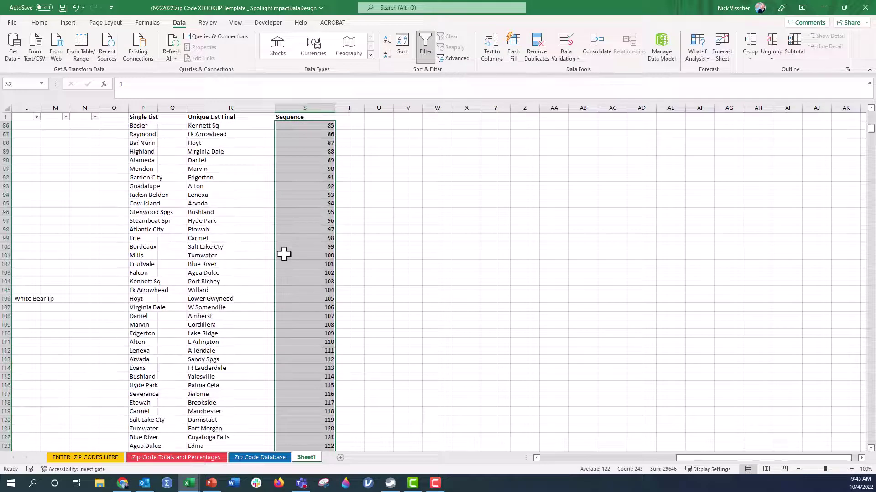
scroll(284, 254, down, 20)
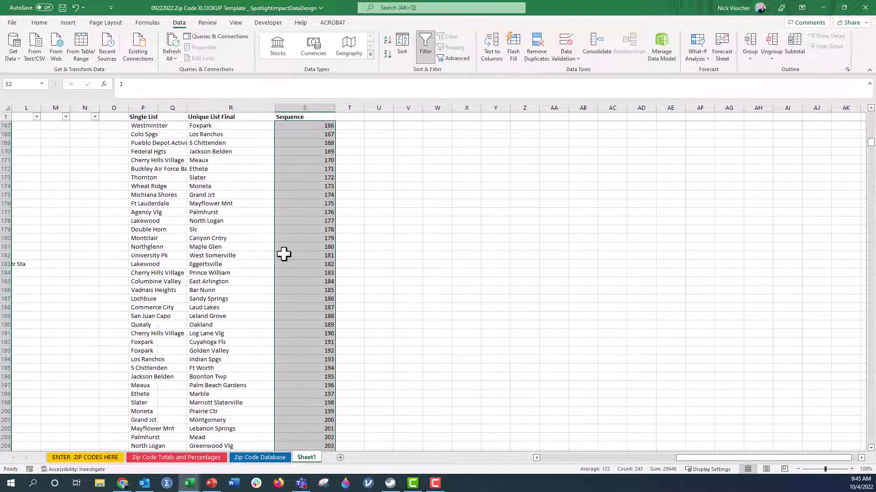
scroll(283, 254, down, 17)
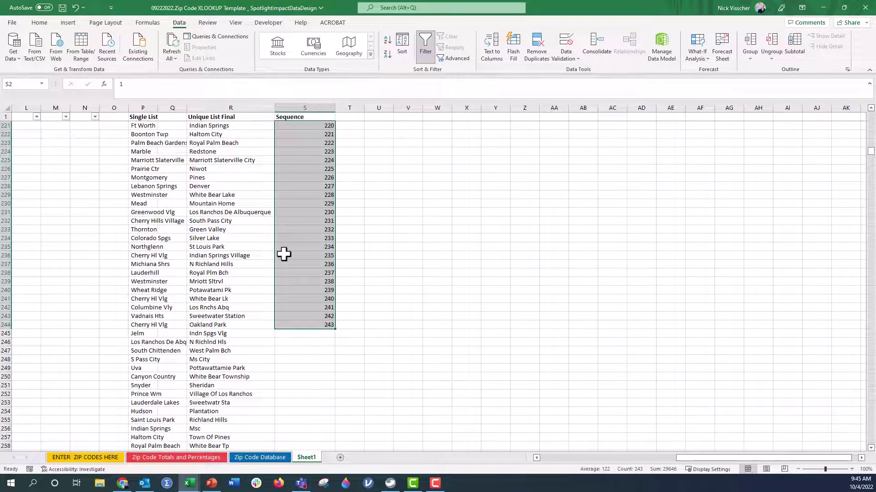
Auto-fill the numbering from S243:S244 down to row 264 and check it against the last city in column R
click(329, 245)
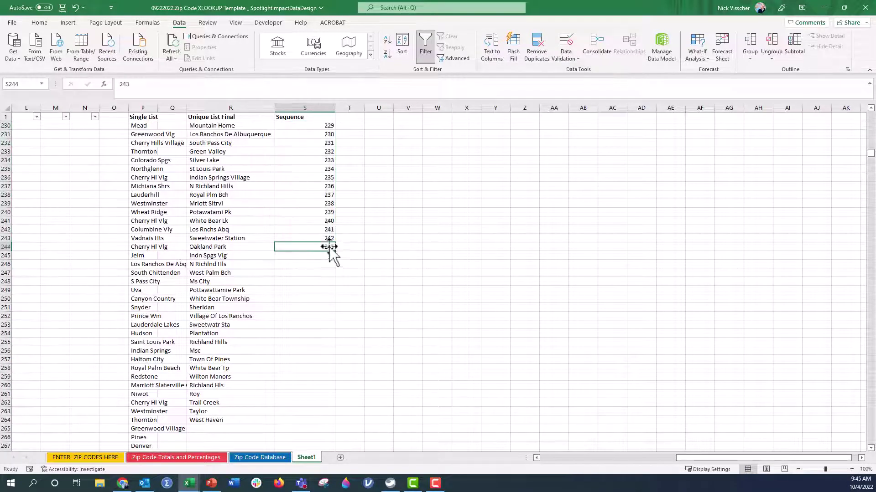
drag(329, 238, 330, 248)
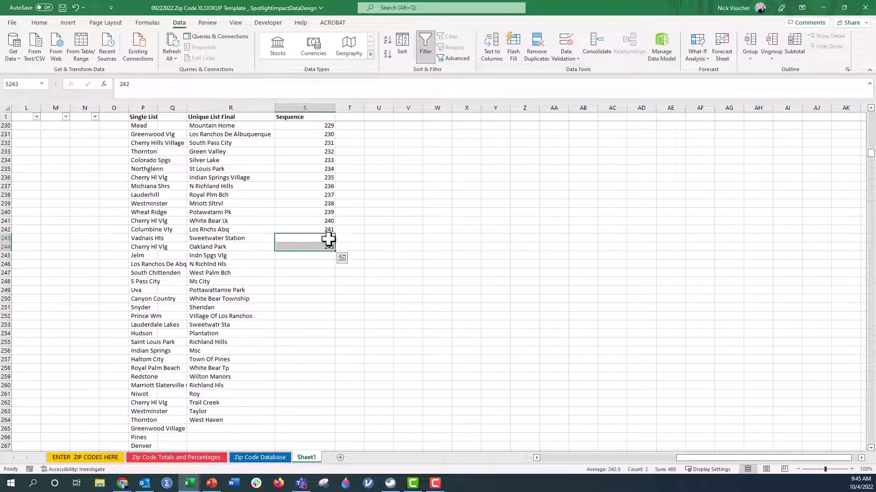
double_click(333, 251)
scroll(332, 249, down, 3)
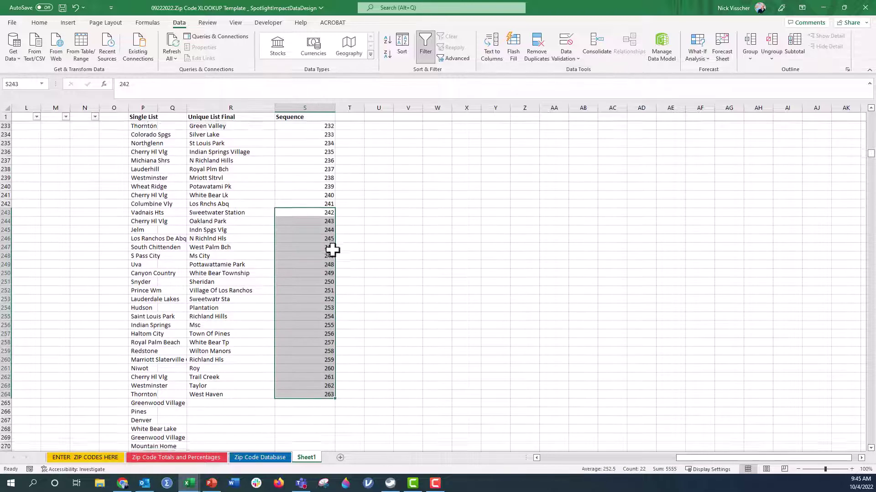
click(303, 342)
key(Left)
click(303, 342)
key(Up)
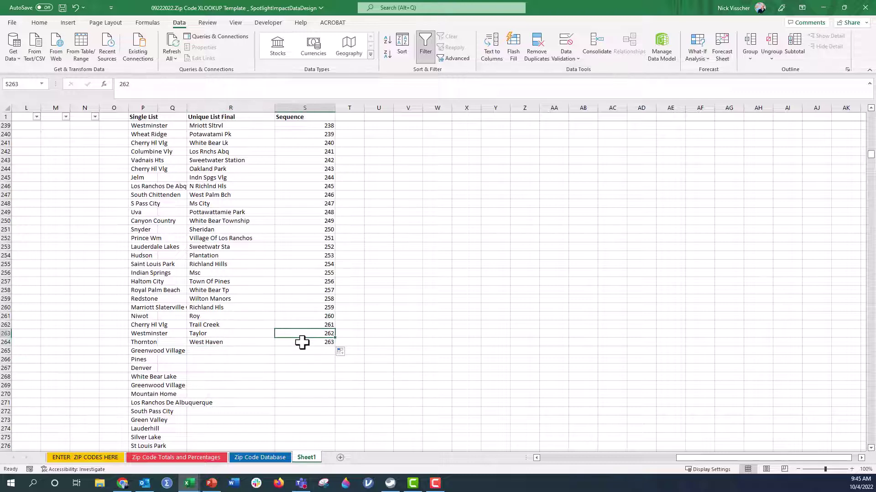
key(Left)
key(Down)
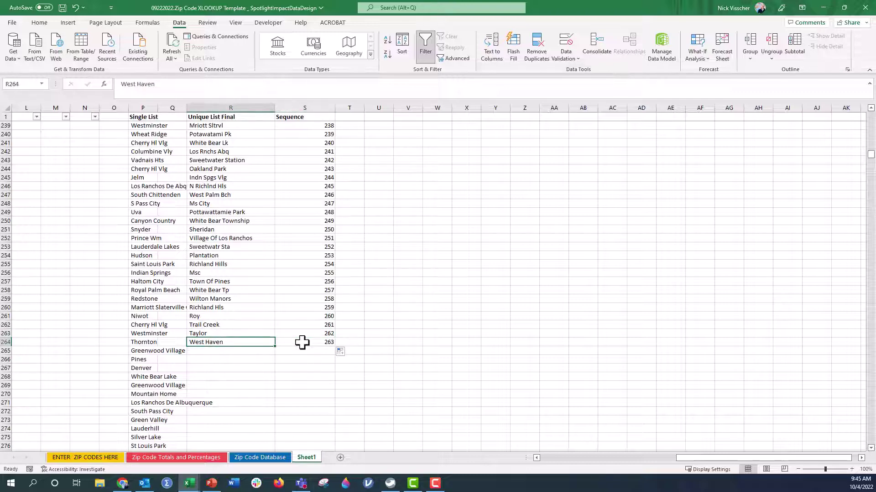